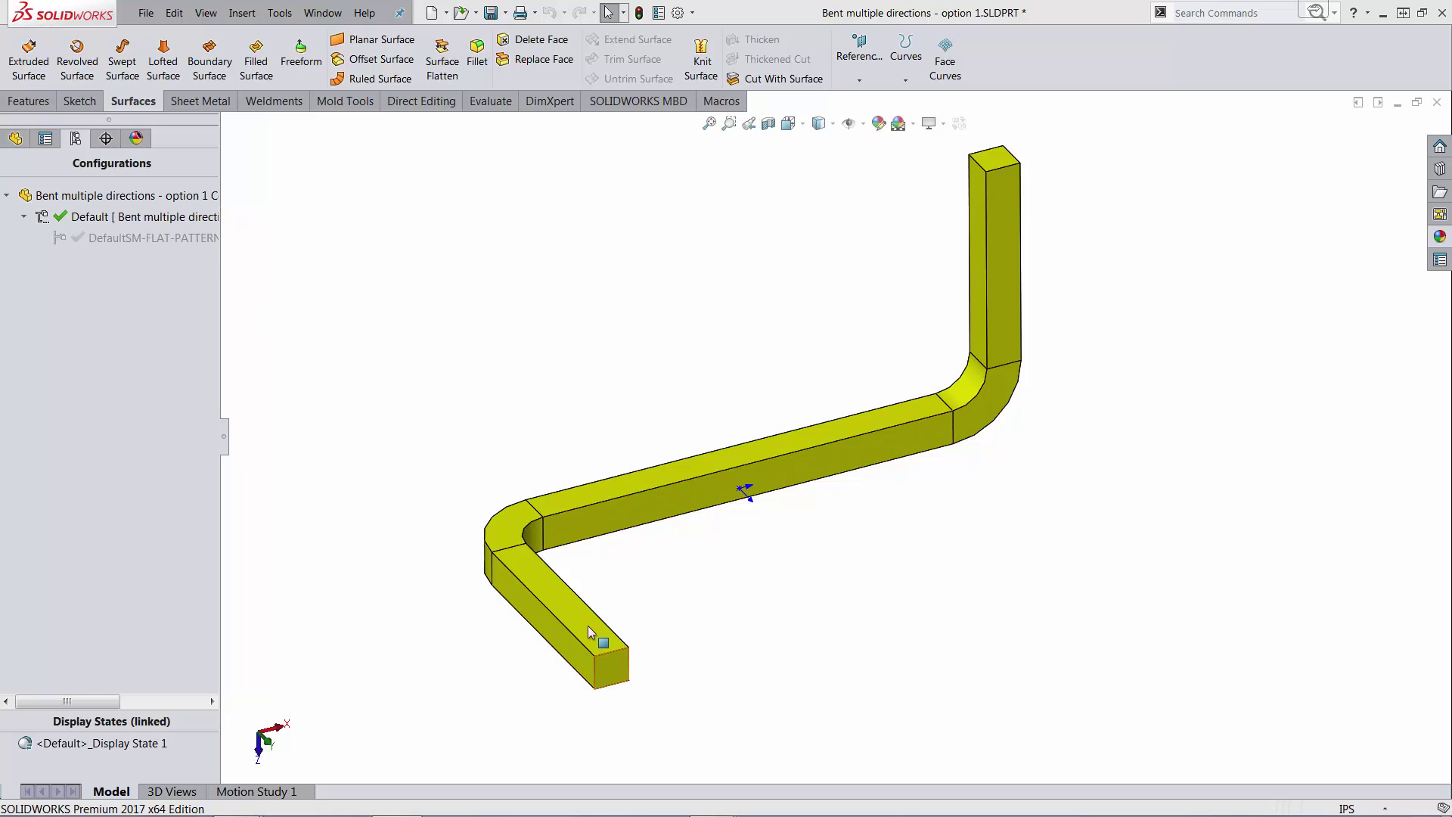
Open Bent Square Profile Bar1.sldprt, still an unmodified single solid body
{"action": "double_click", "coordinate": [166, 242]}
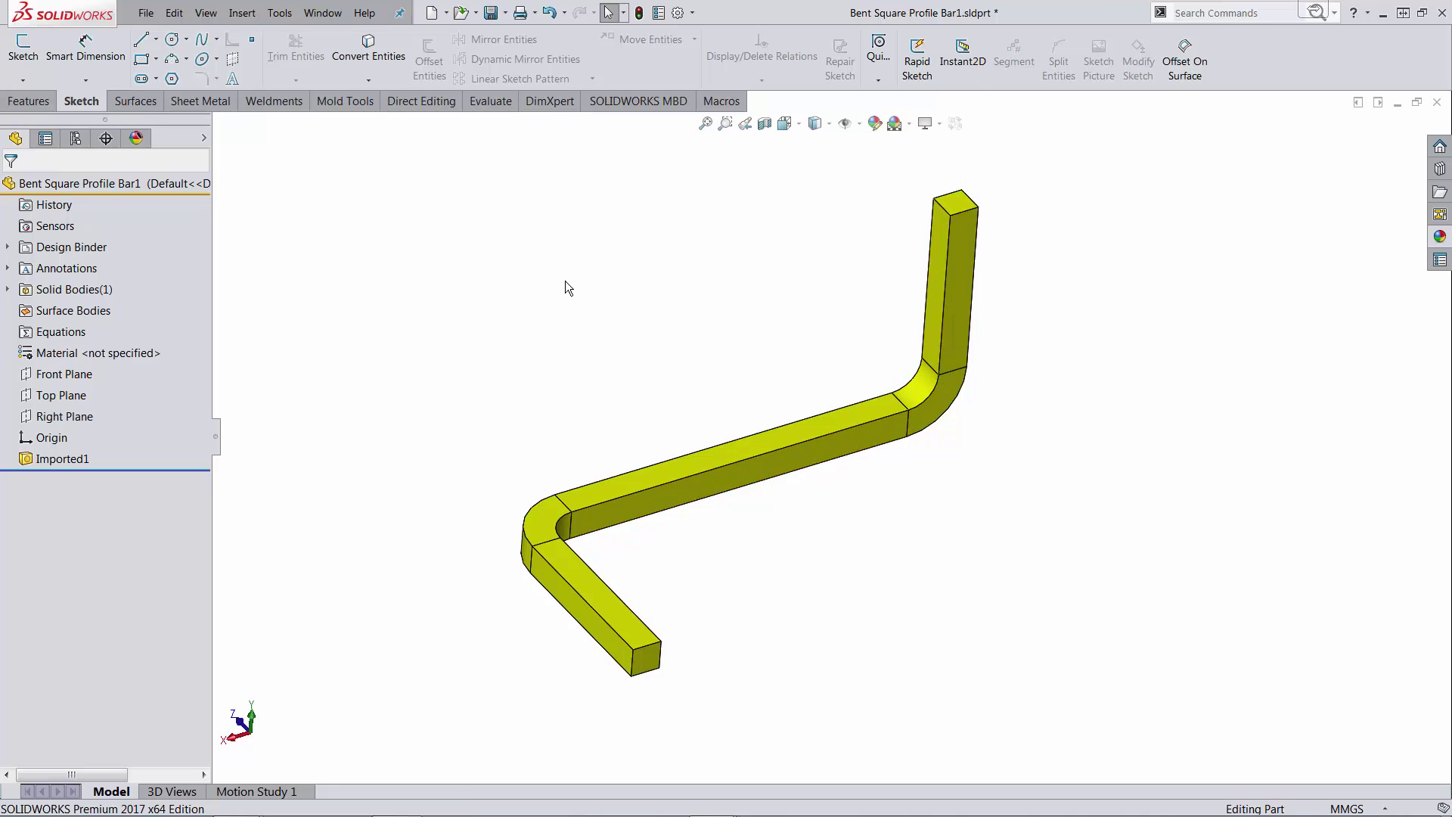
Start a 3D sketch and draw a short line across the bend end
{"action": "left_click", "coordinate": [40, 84]}
{"action": "left_click", "coordinate": [40, 122]}
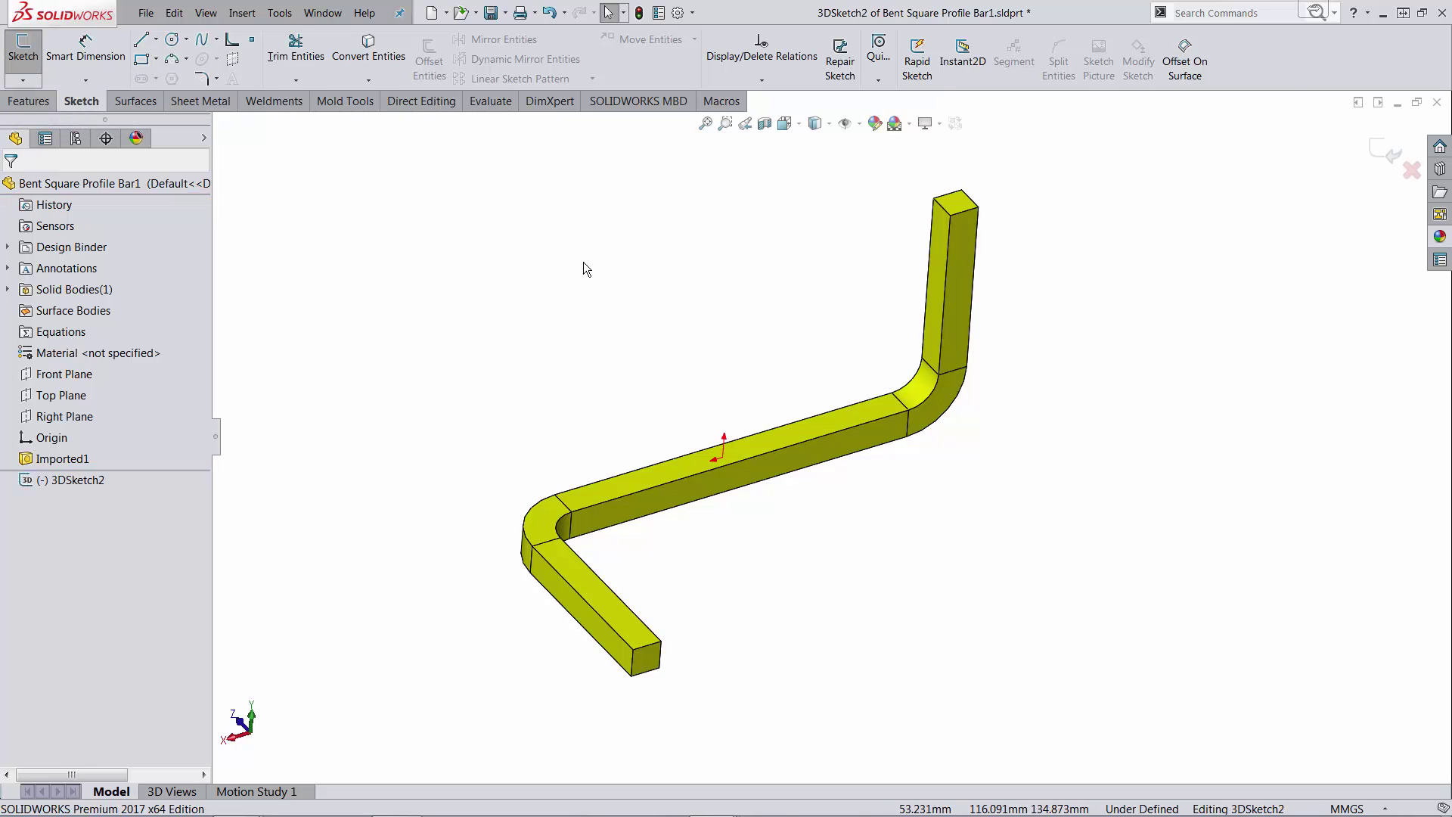
{"action": "key", "text": "s"}
{"action": "key", "text": "l"}
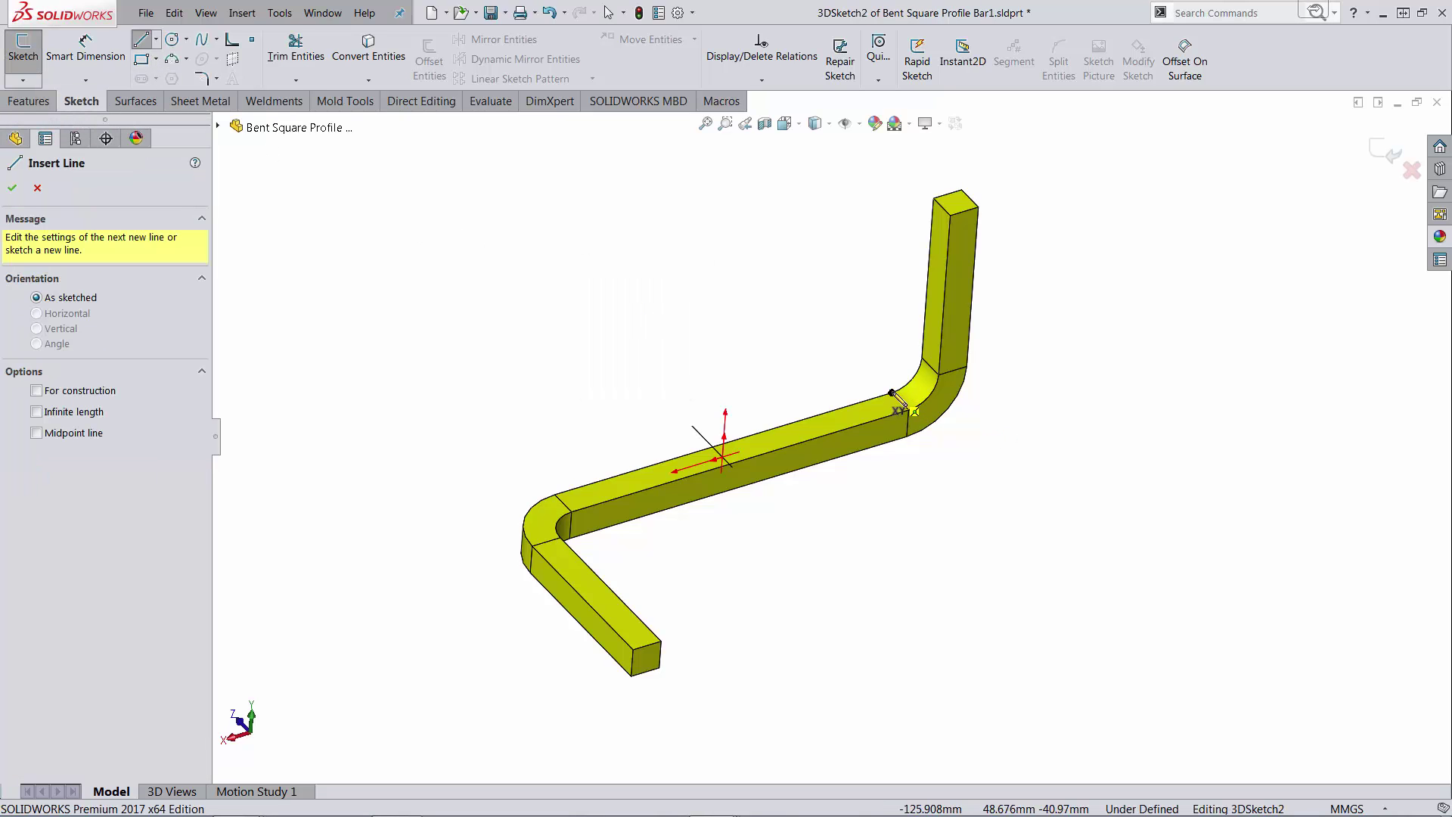
{"action": "left_click", "coordinate": [896, 394]}
{"action": "left_click", "coordinate": [908, 439]}
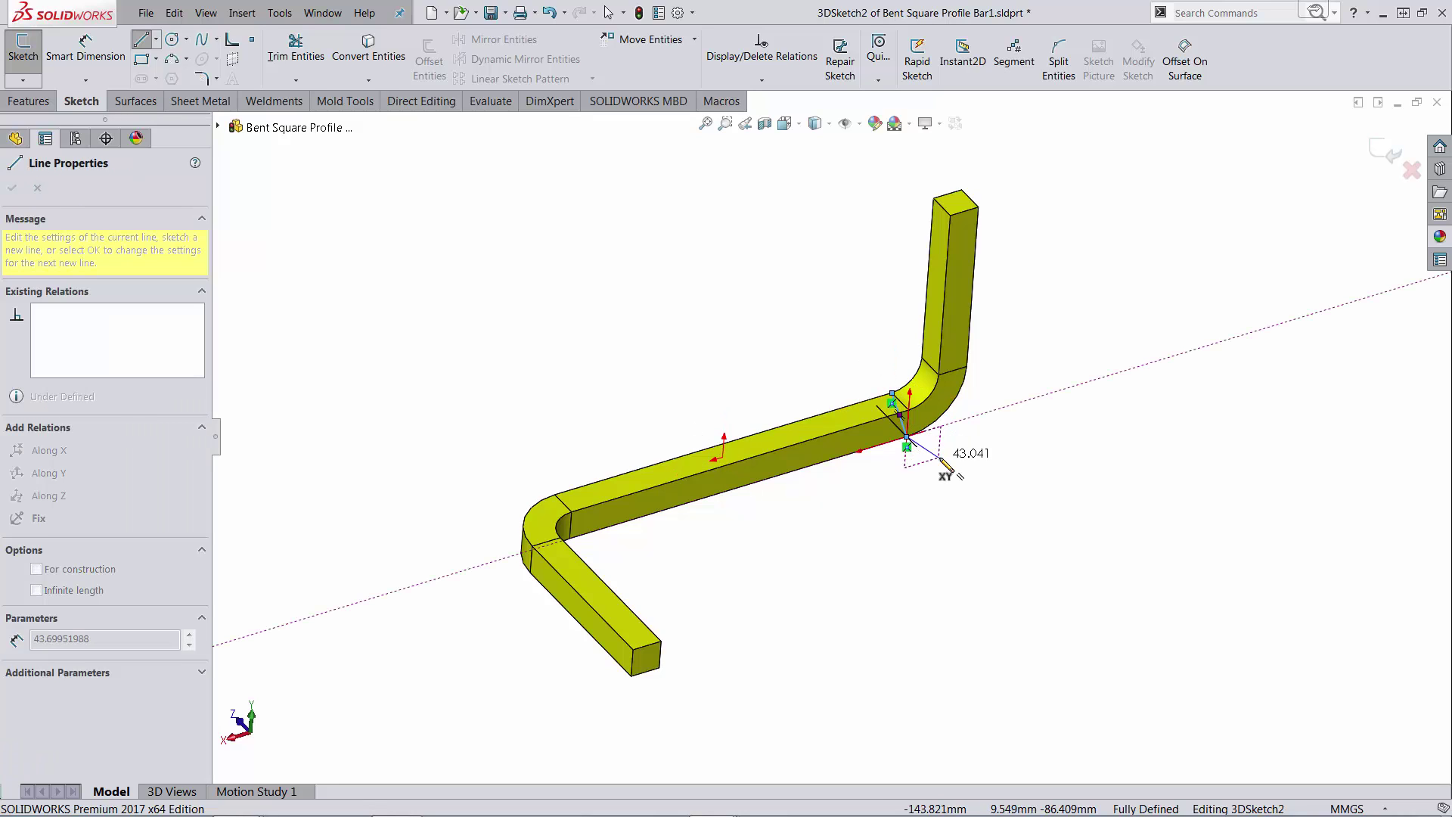
{"action": "key", "text": "Escape"}
{"action": "scroll", "coordinate": [885, 416], "scroll_direction": "down", "scroll_amount": 3}
{"action": "type", "text": "ss"}
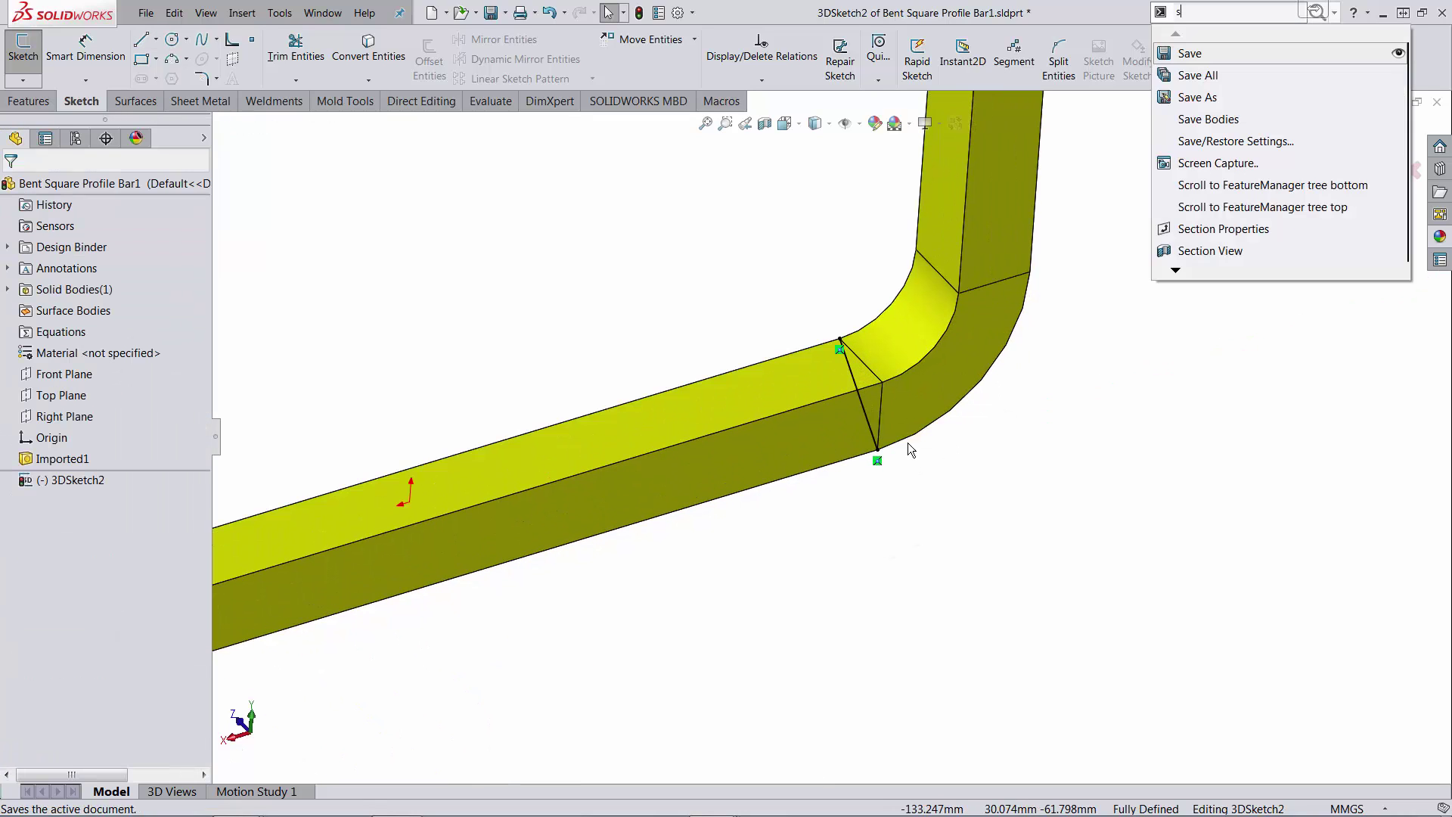
Draw Line2 from the bend line along the long straight bar
{"action": "key", "text": "Escape"}
{"action": "key", "text": "s"}
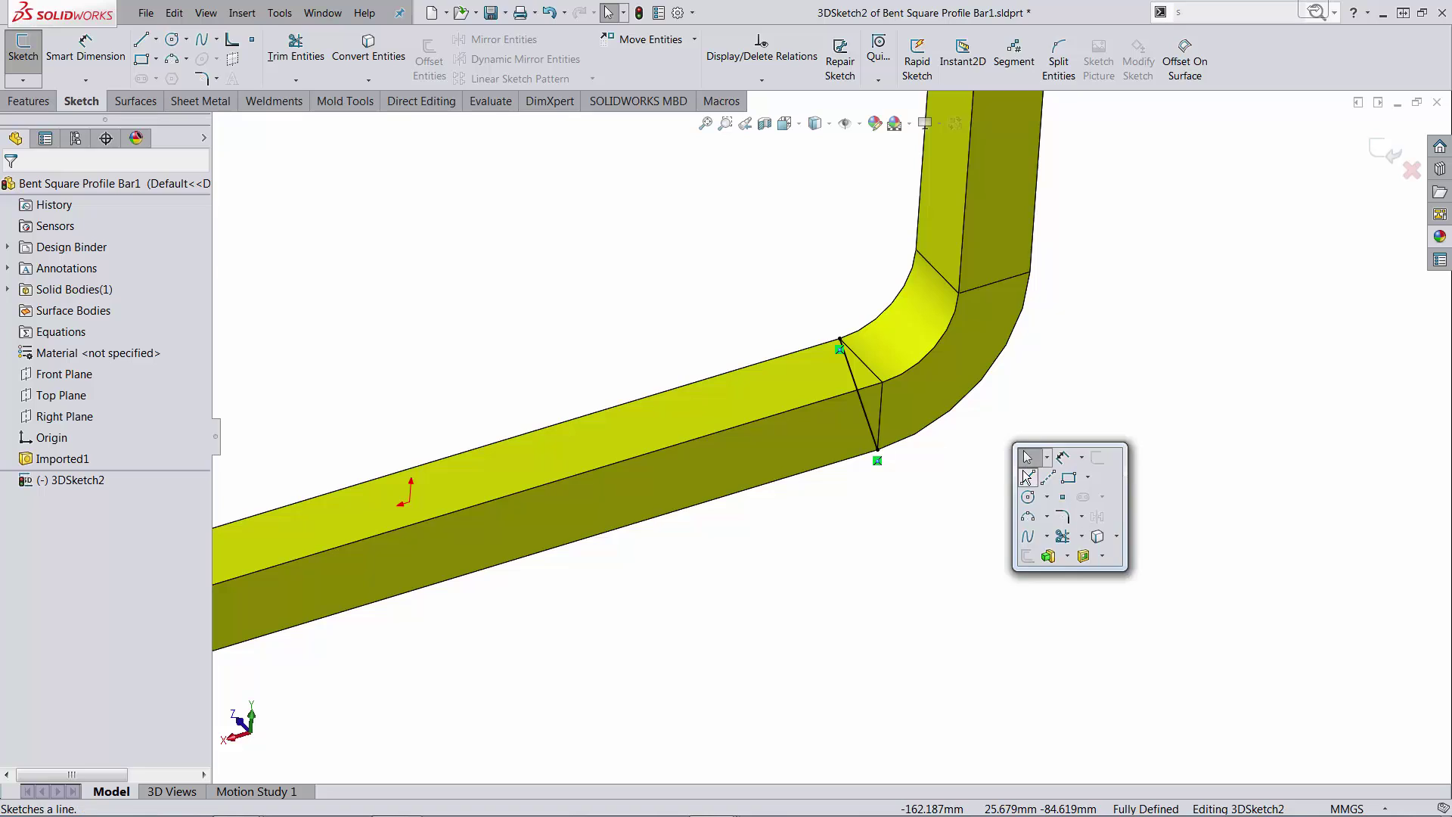
{"action": "key", "text": "l"}
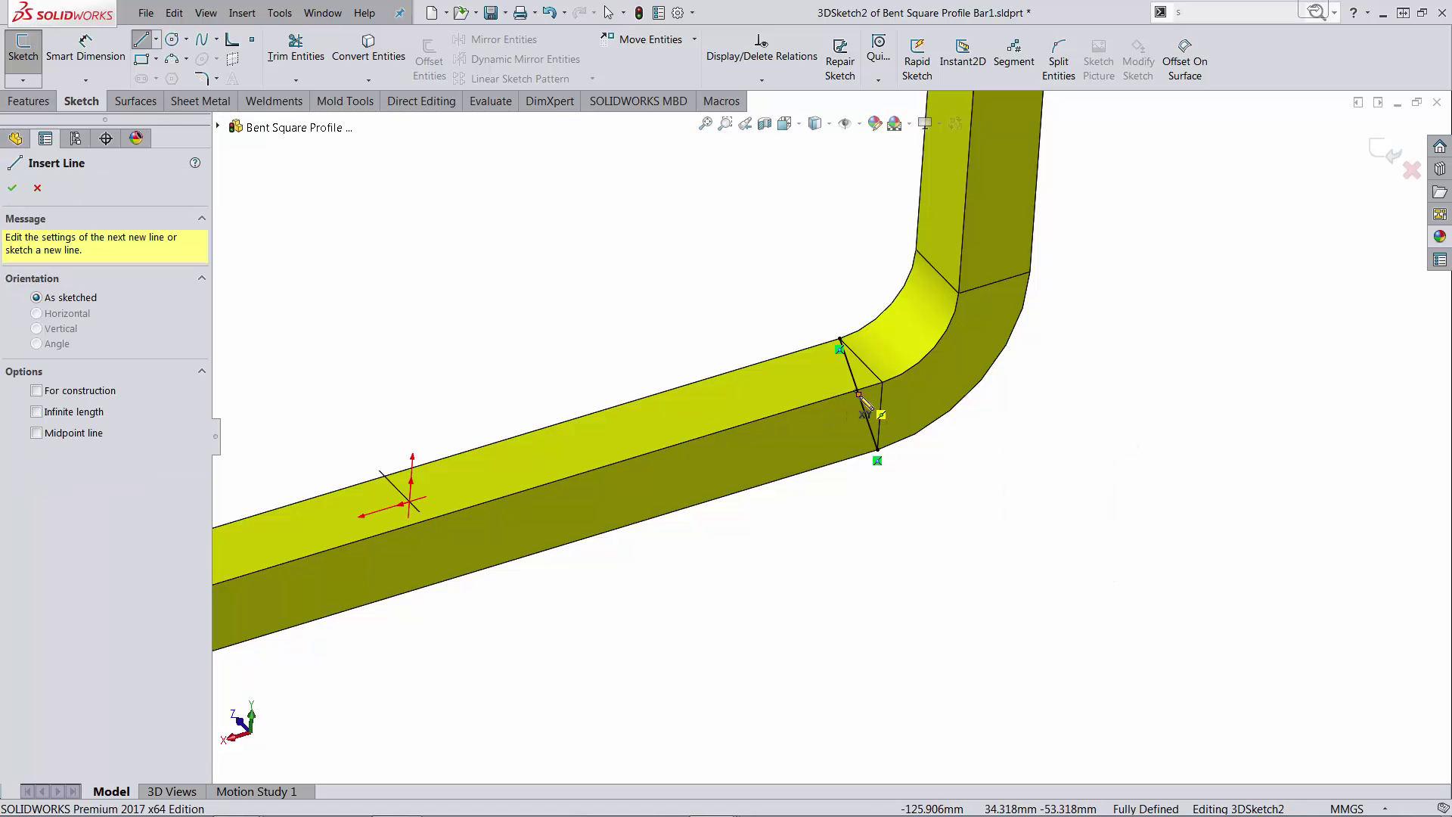
{"action": "left_click", "coordinate": [861, 395]}
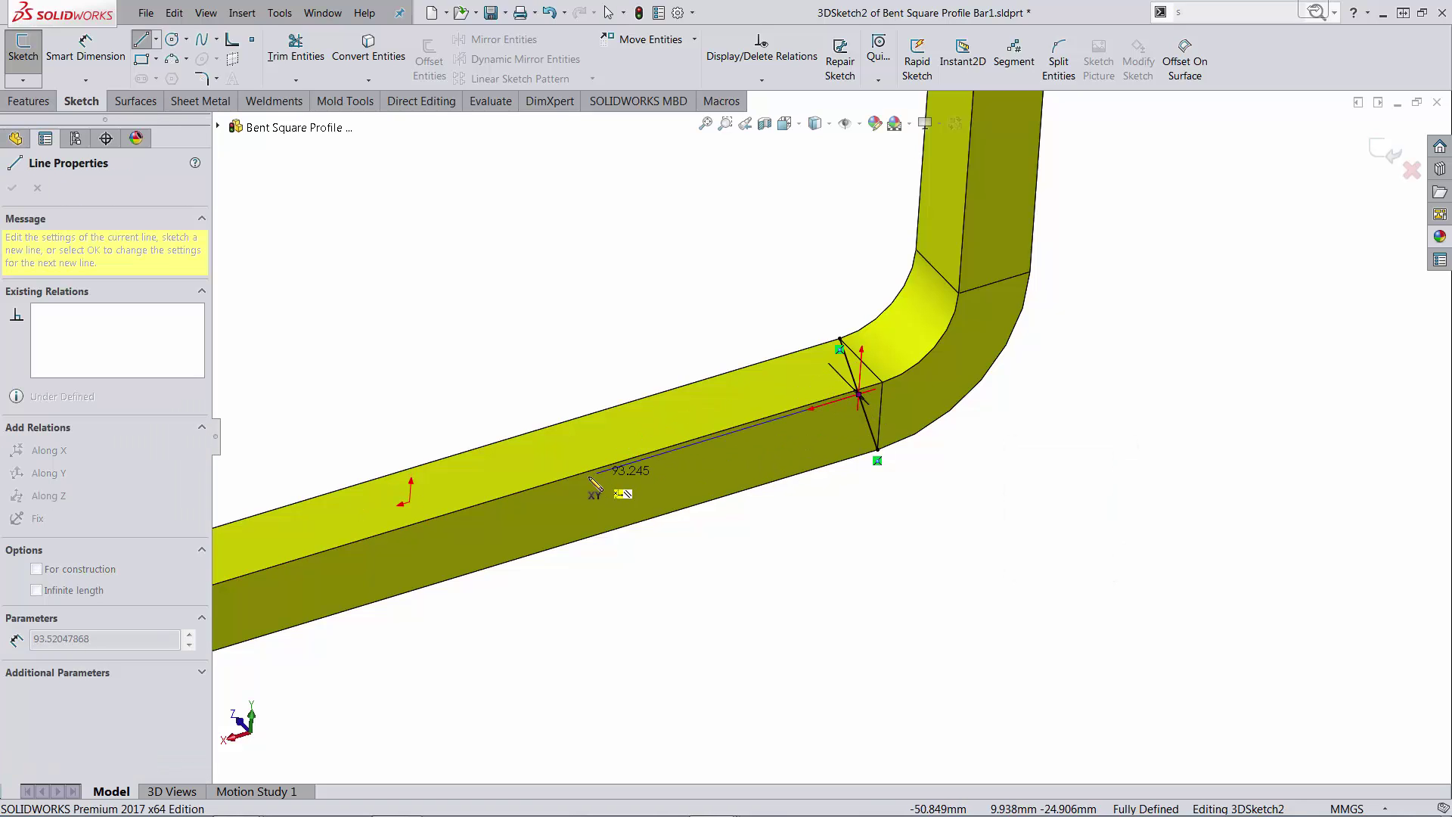
{"action": "left_click", "coordinate": [489, 526]}
{"action": "key", "text": "Escape"}
Make Line2 parallel to the bar's edge, exit the sketch, and select the line
{"action": "left_click", "coordinate": [609, 484]}
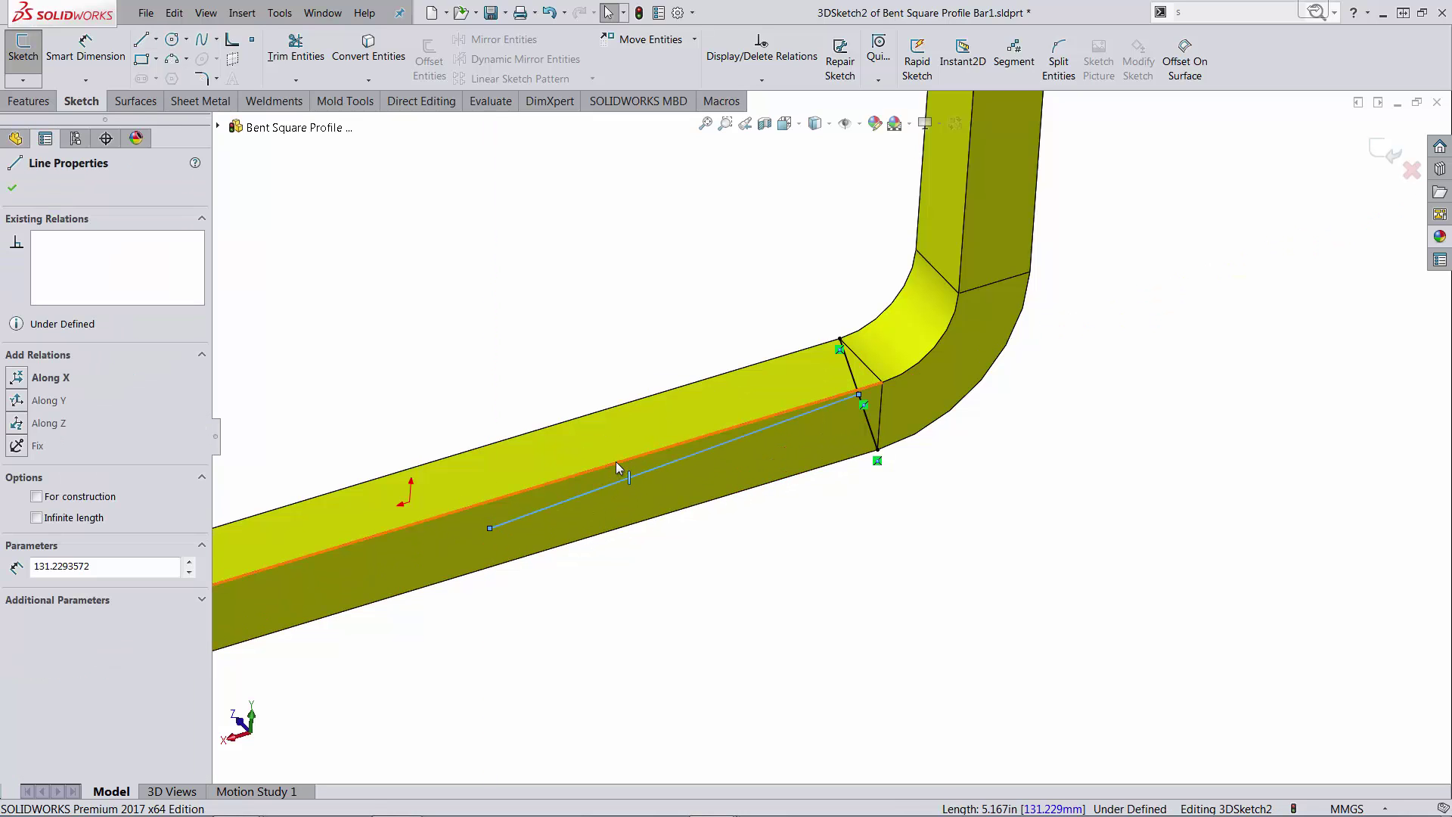
{"action": "left_click", "coordinate": [617, 460], "text": "ctrl"}
{"action": "left_click", "coordinate": [619, 444], "text": "ctrl"}
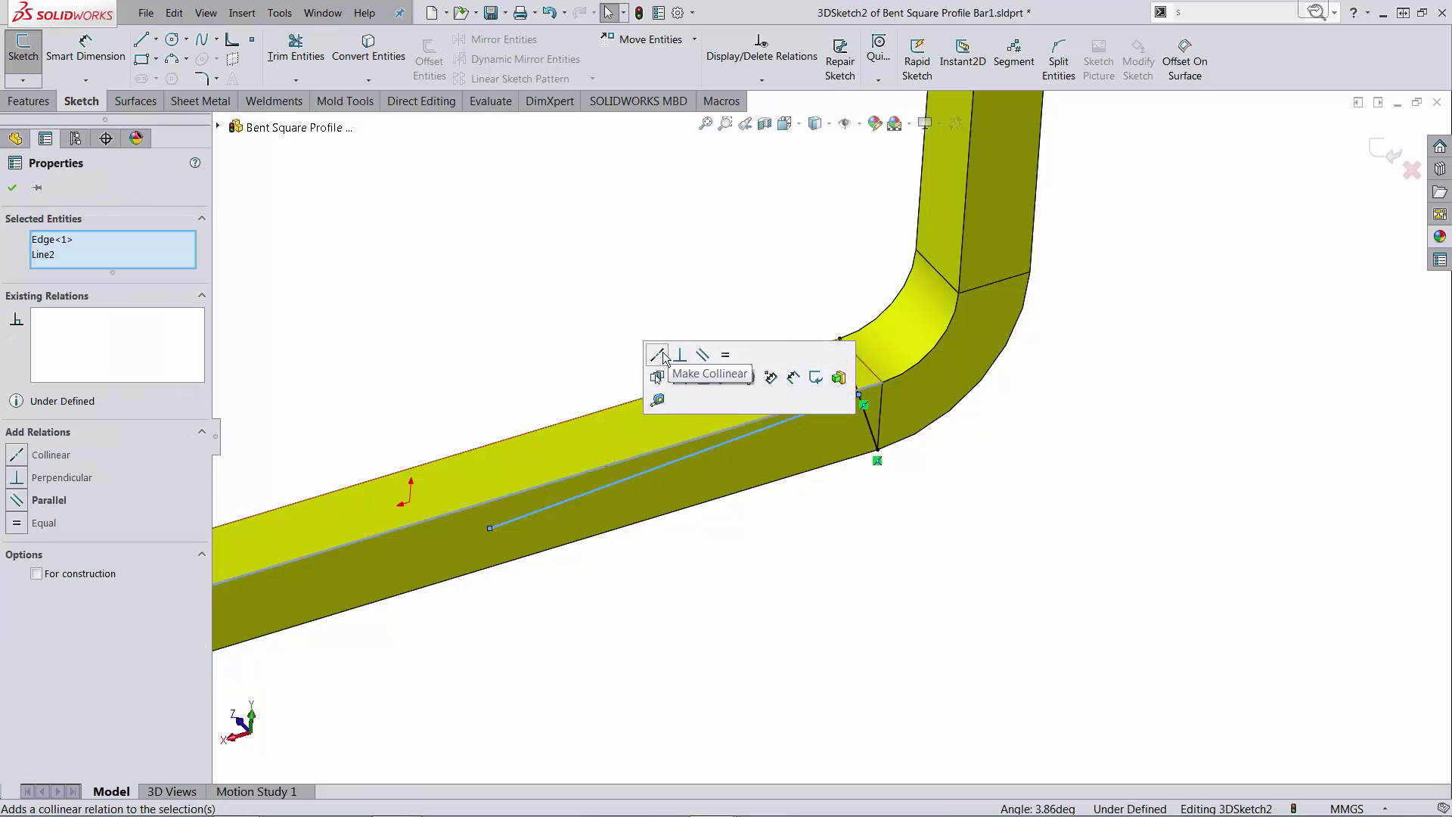
{"action": "left_click", "coordinate": [701, 360]}
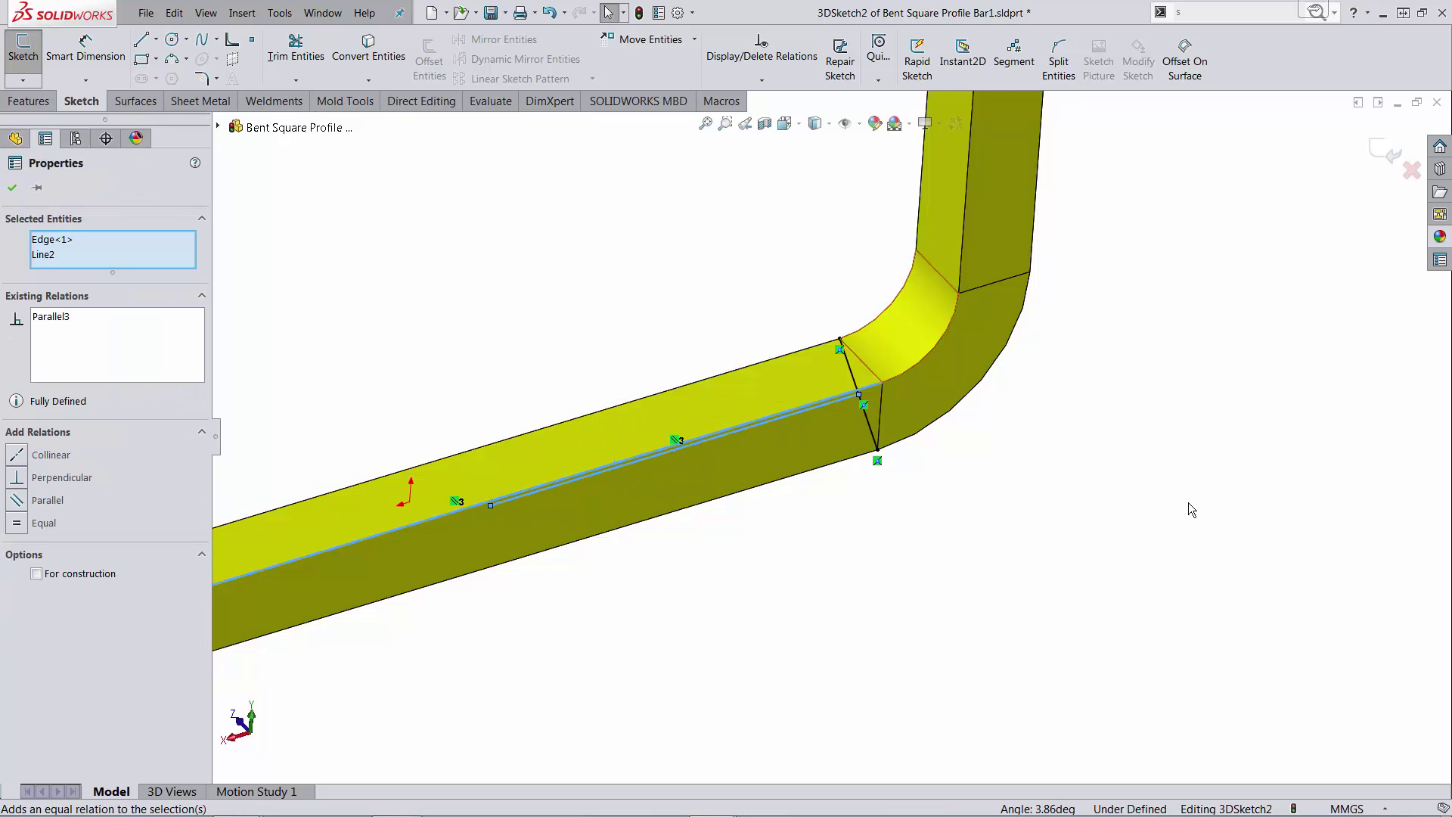
{"action": "left_click", "coordinate": [1181, 547]}
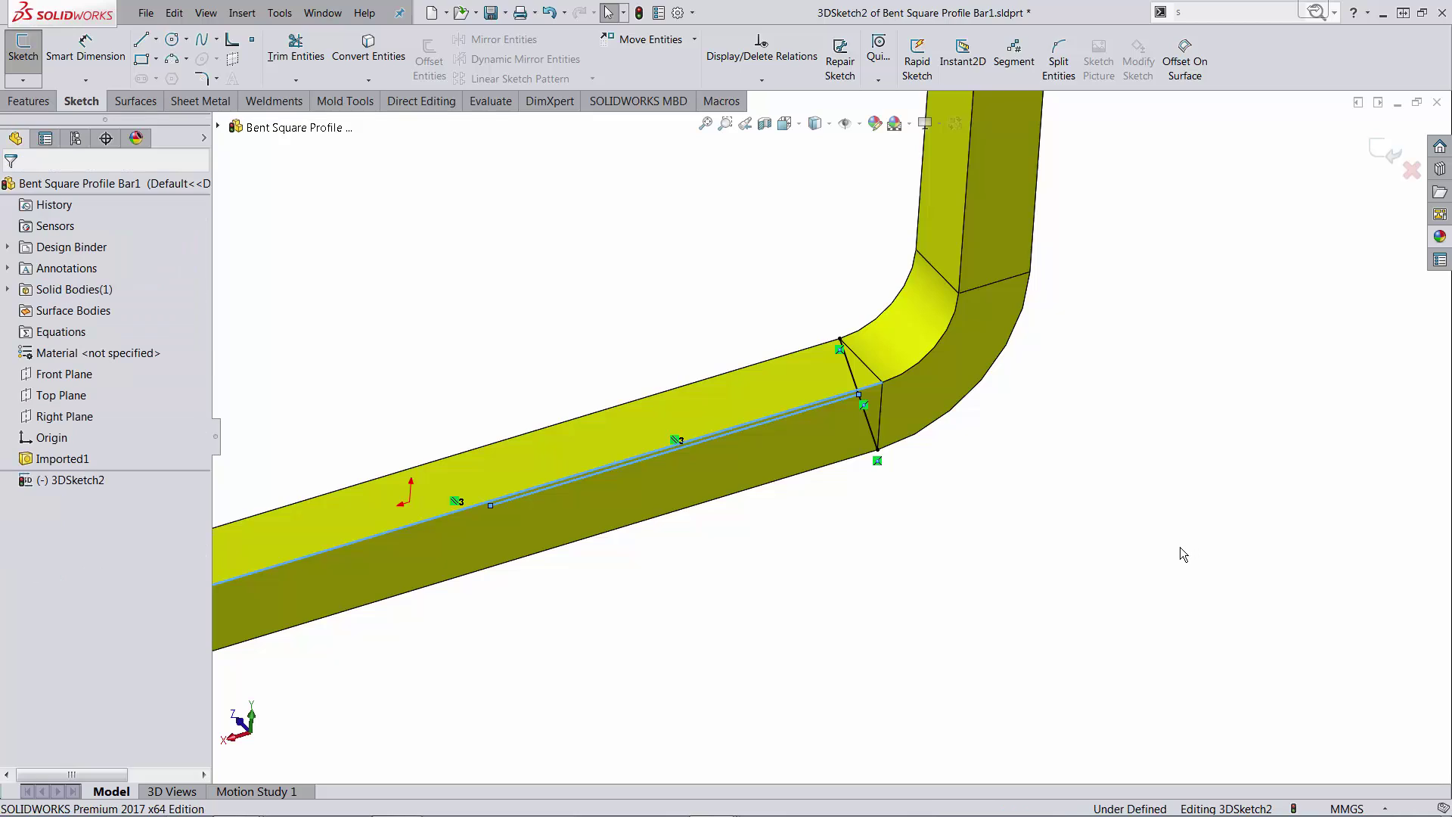
{"action": "left_click", "coordinate": [1385, 149]}
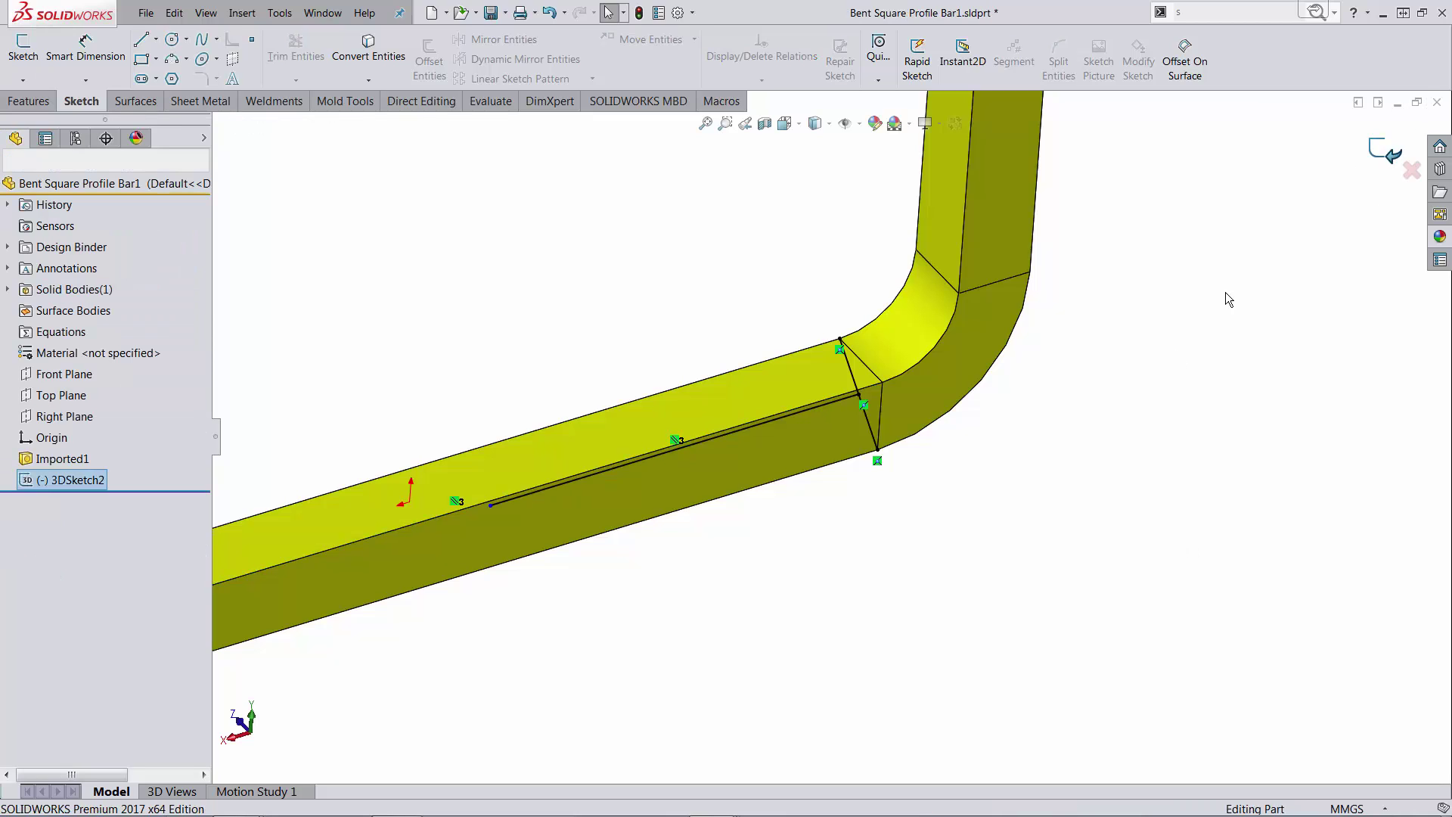
{"action": "left_click", "coordinate": [970, 559]}
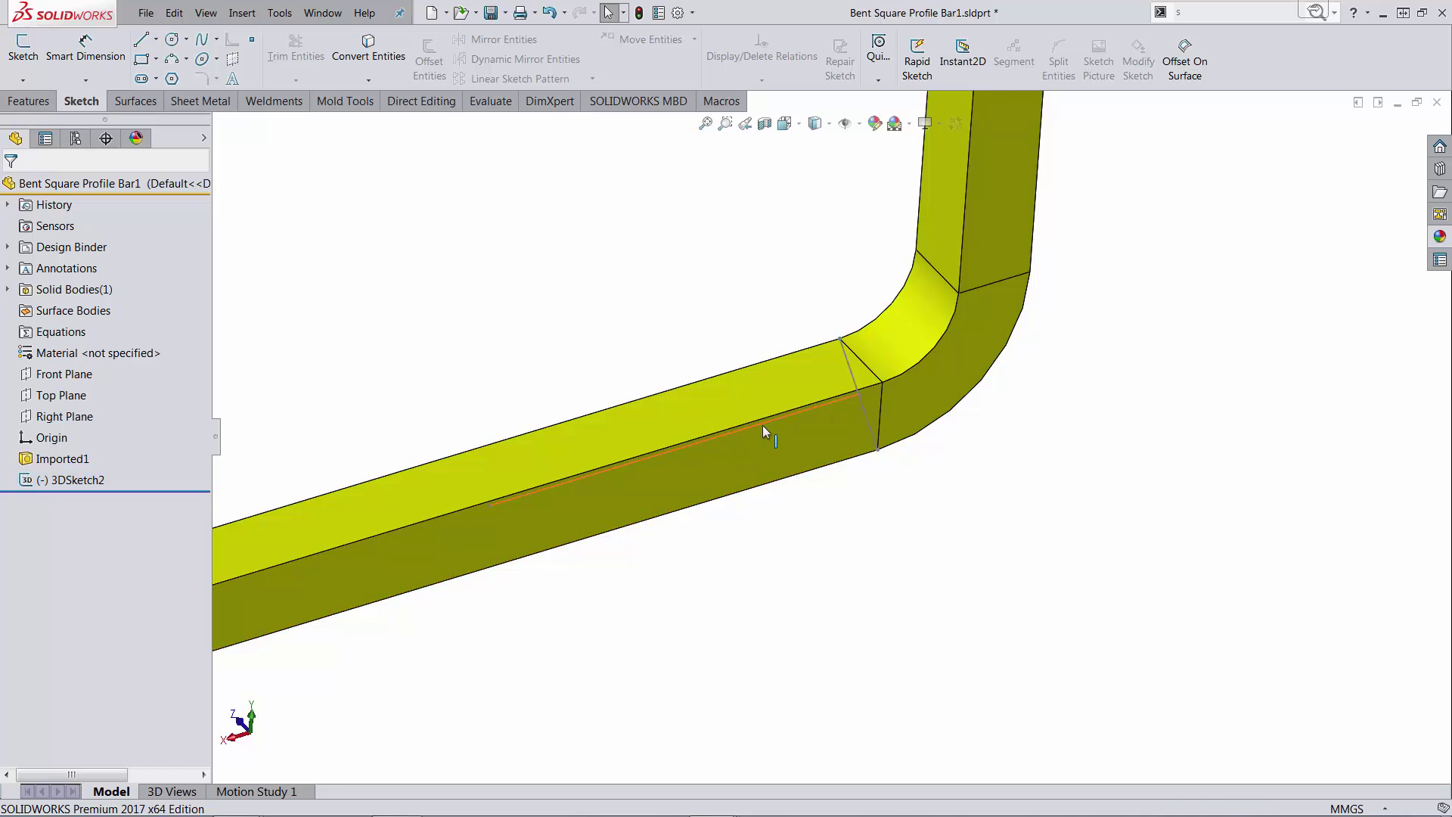
{"action": "left_click", "coordinate": [763, 426]}
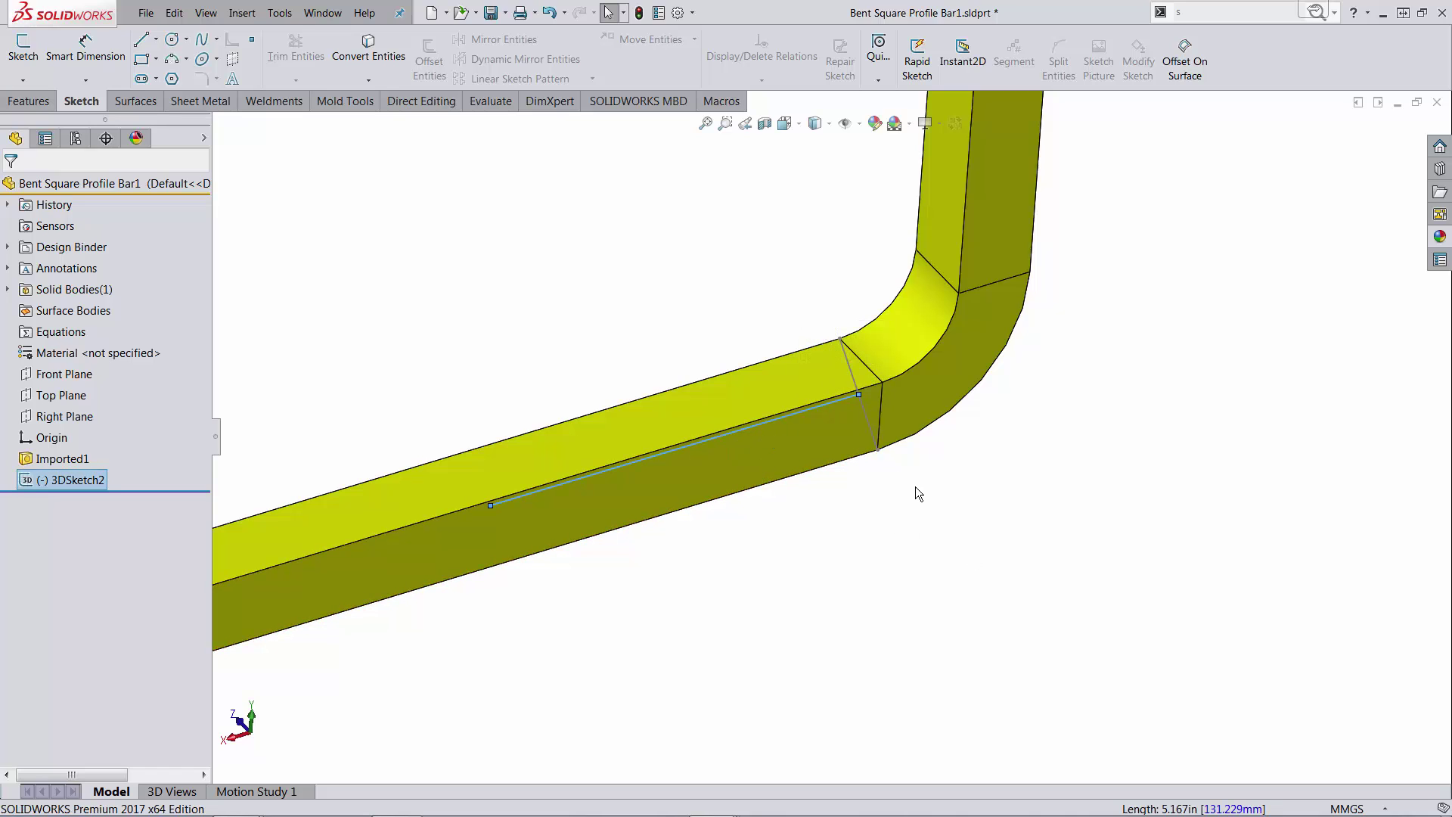
Preview a 90° Move Face rotation of the upright leg and bend faces about Line2
{"action": "left_click", "coordinate": [400, 105]}
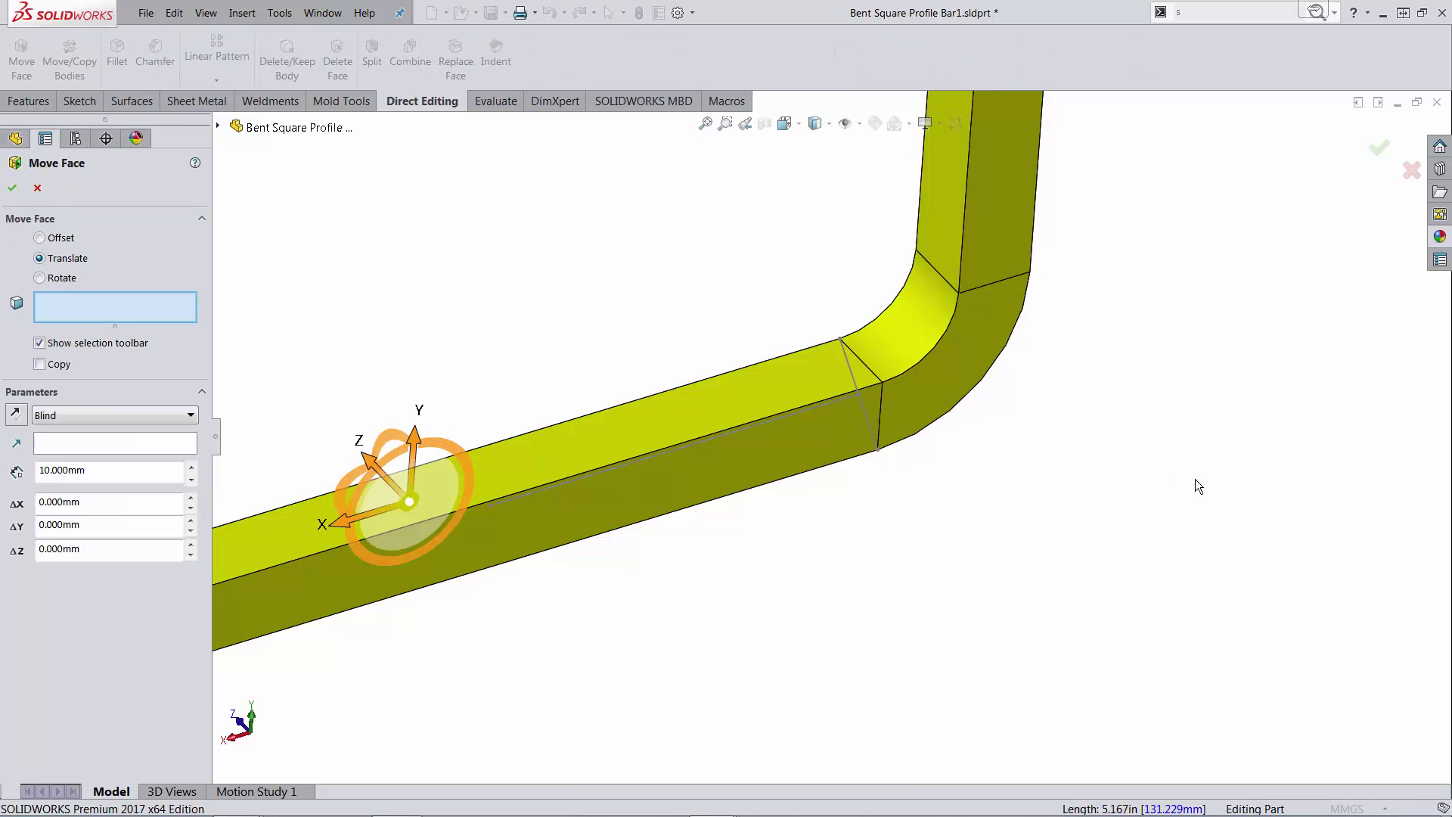
{"action": "key", "text": "f"}
{"action": "left_click", "coordinate": [43, 279]}
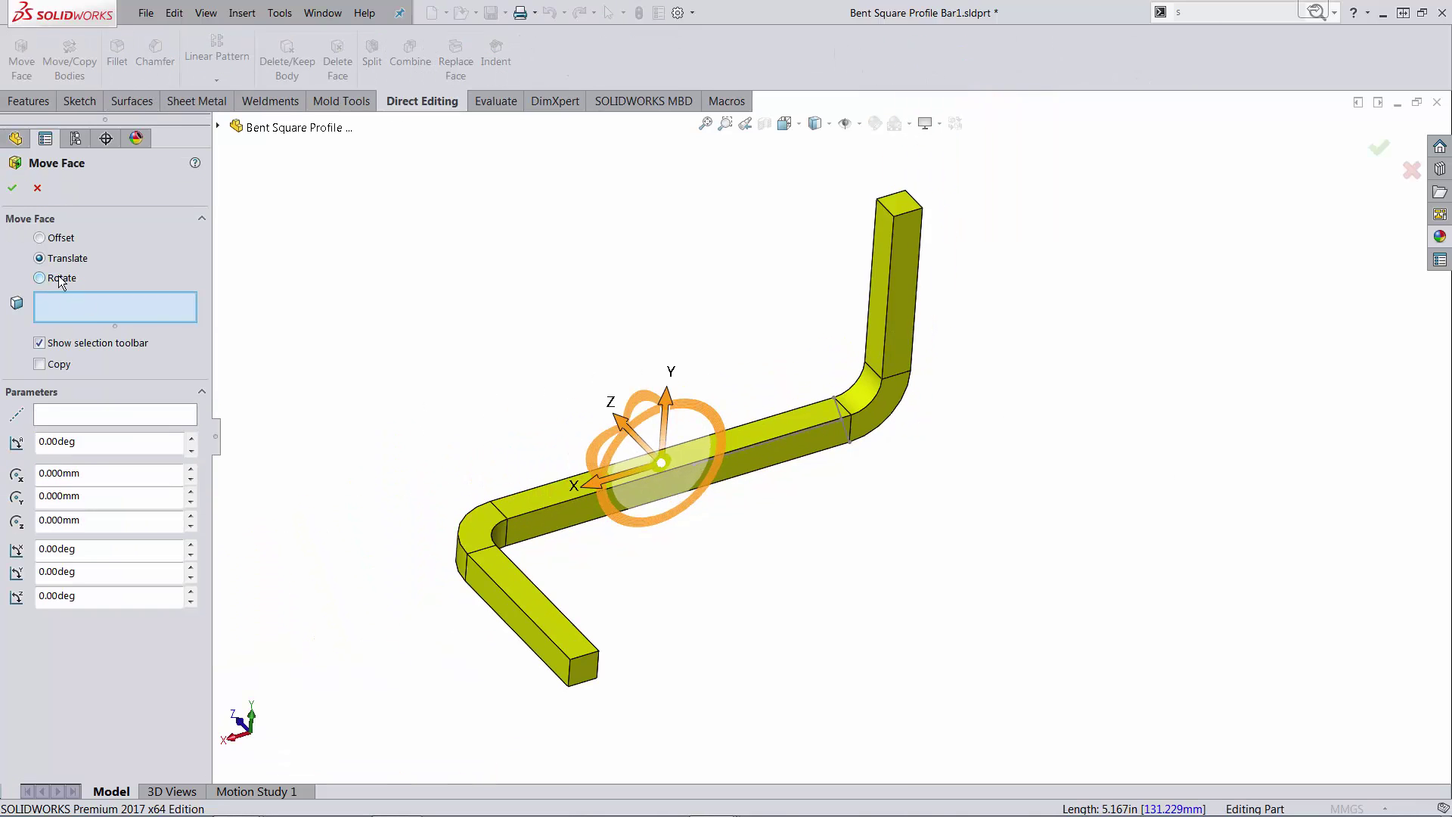
{"action": "left_click", "coordinate": [805, 433]}
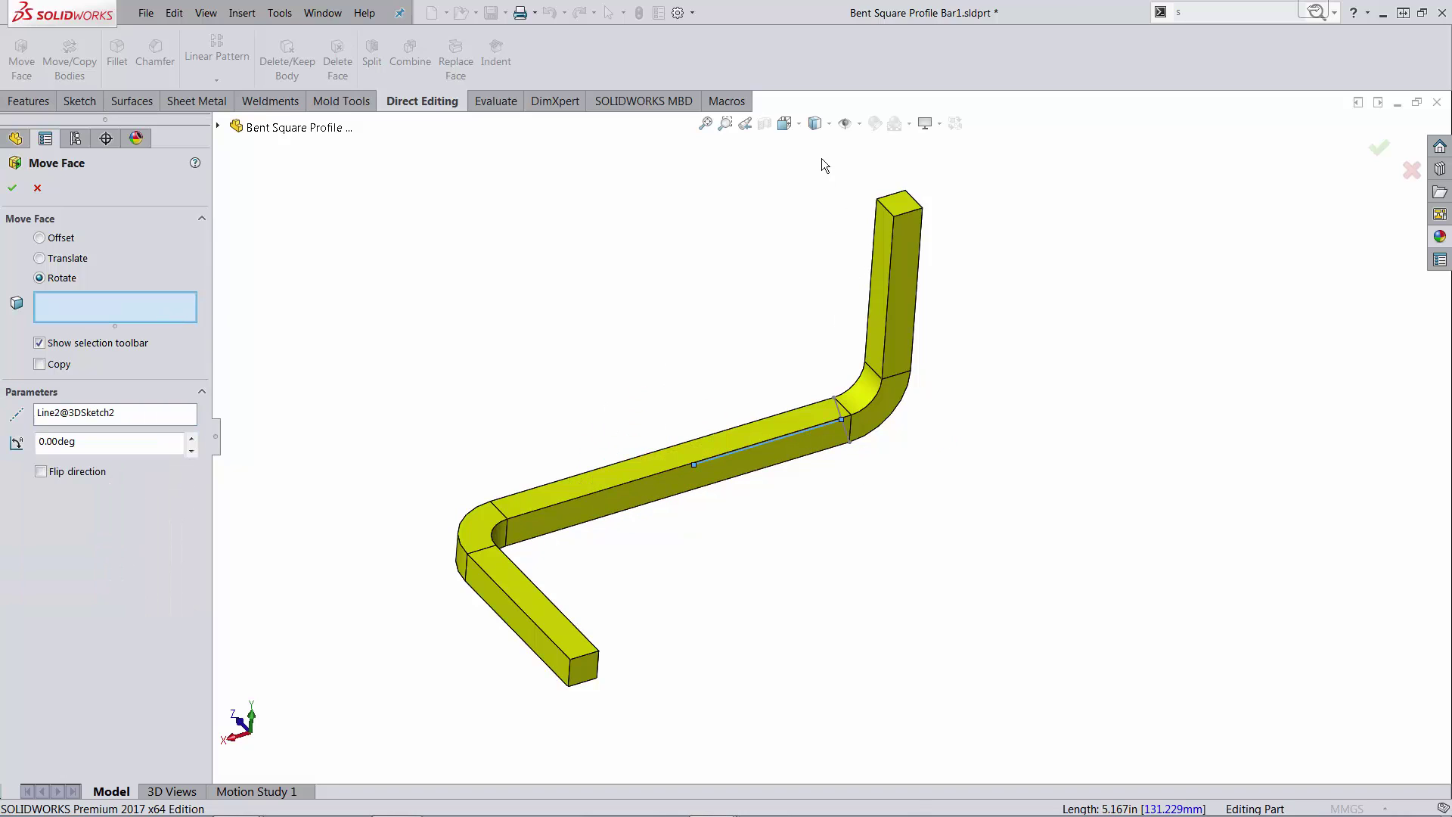
{"action": "left_click_drag", "start_coordinate": [824, 166], "coordinate": [975, 496]}
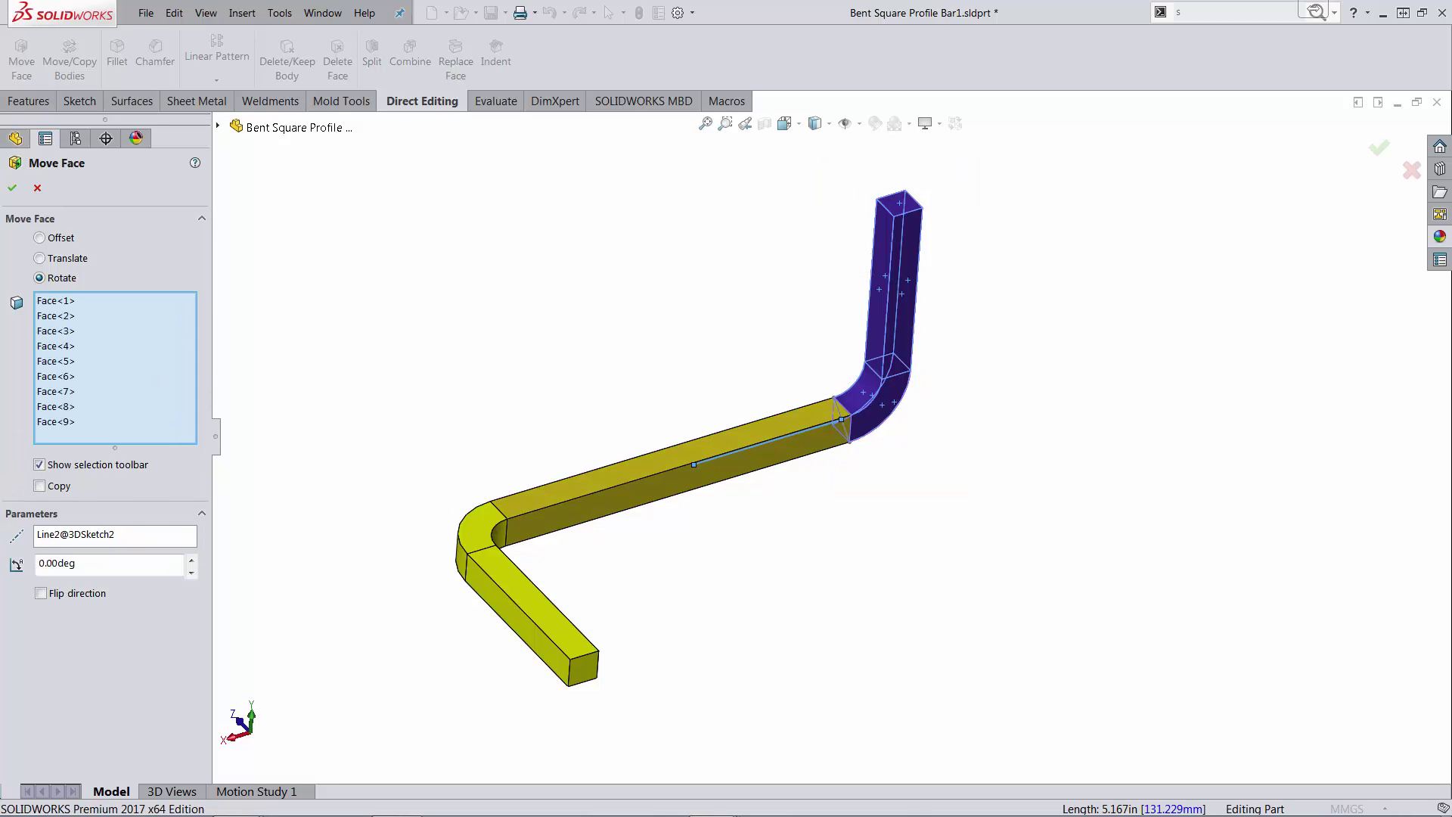
{"action": "double_click", "coordinate": [63, 570]}
{"action": "type", "text": "90"}
{"action": "key", "text": "Return"}
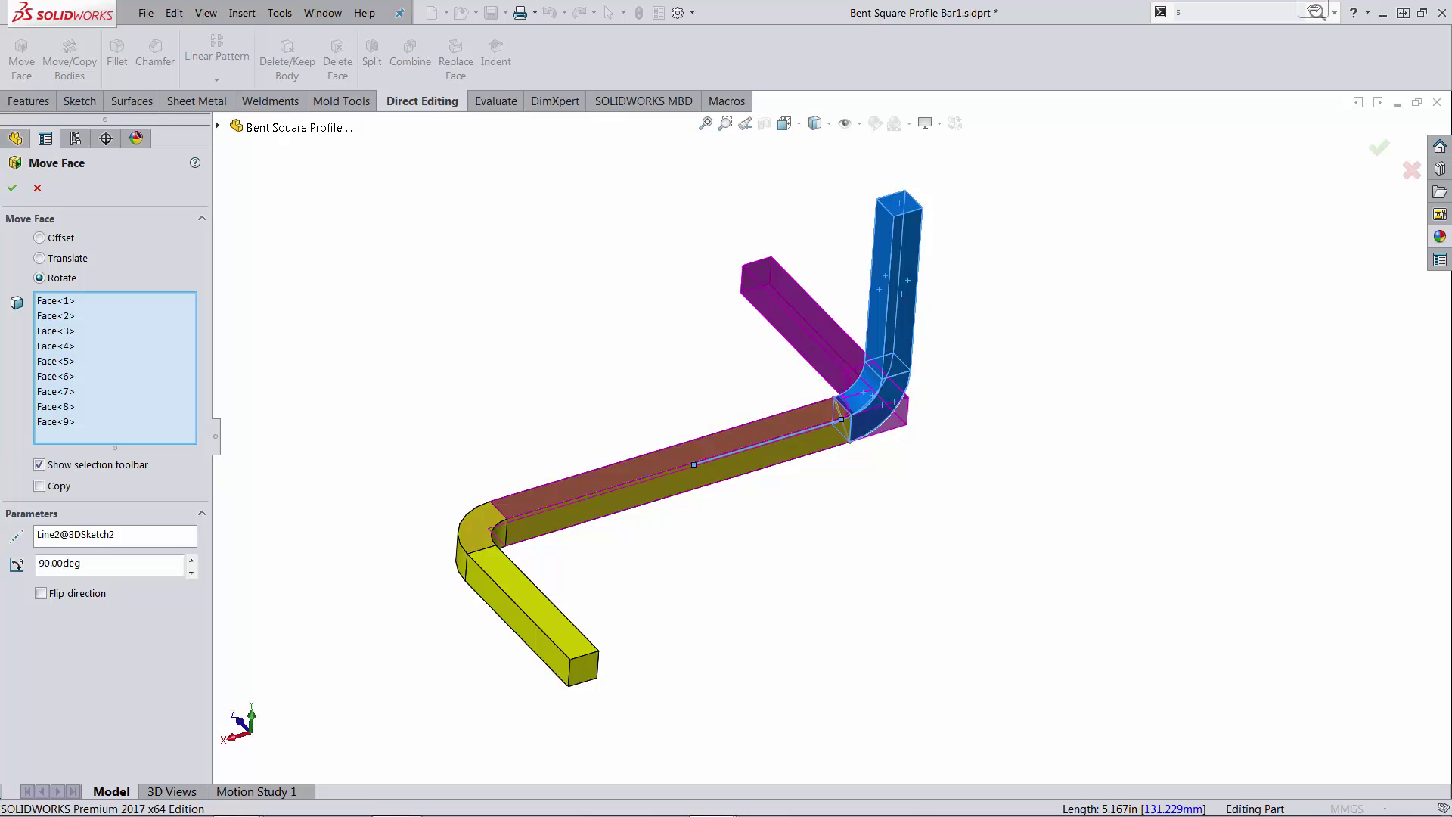
{"action": "scroll", "coordinate": [906, 406], "scroll_direction": "down", "scroll_amount": 2}
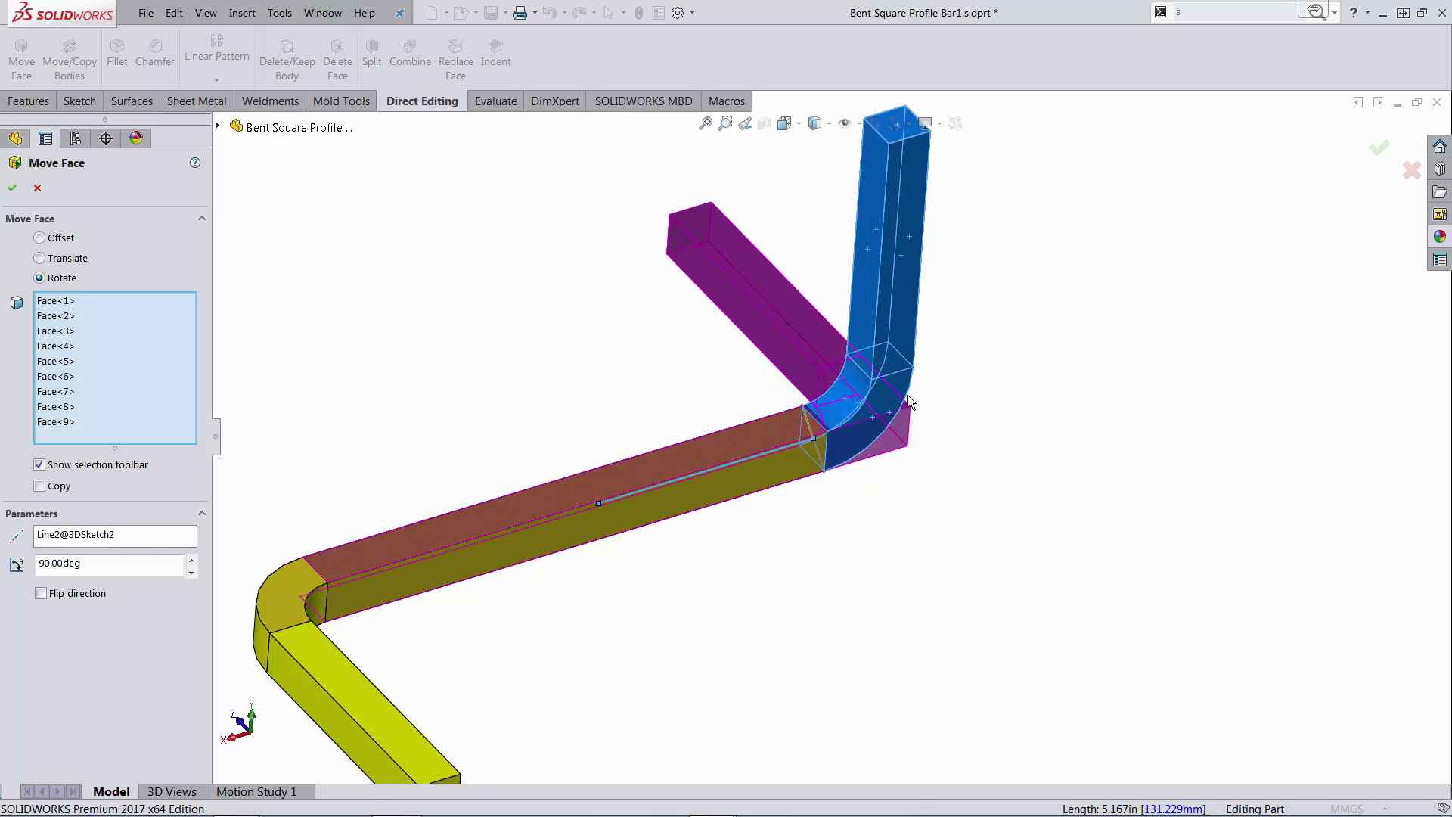
{"action": "middle_click_drag", "start_coordinate": [871, 462], "coordinate": [974, 416]}
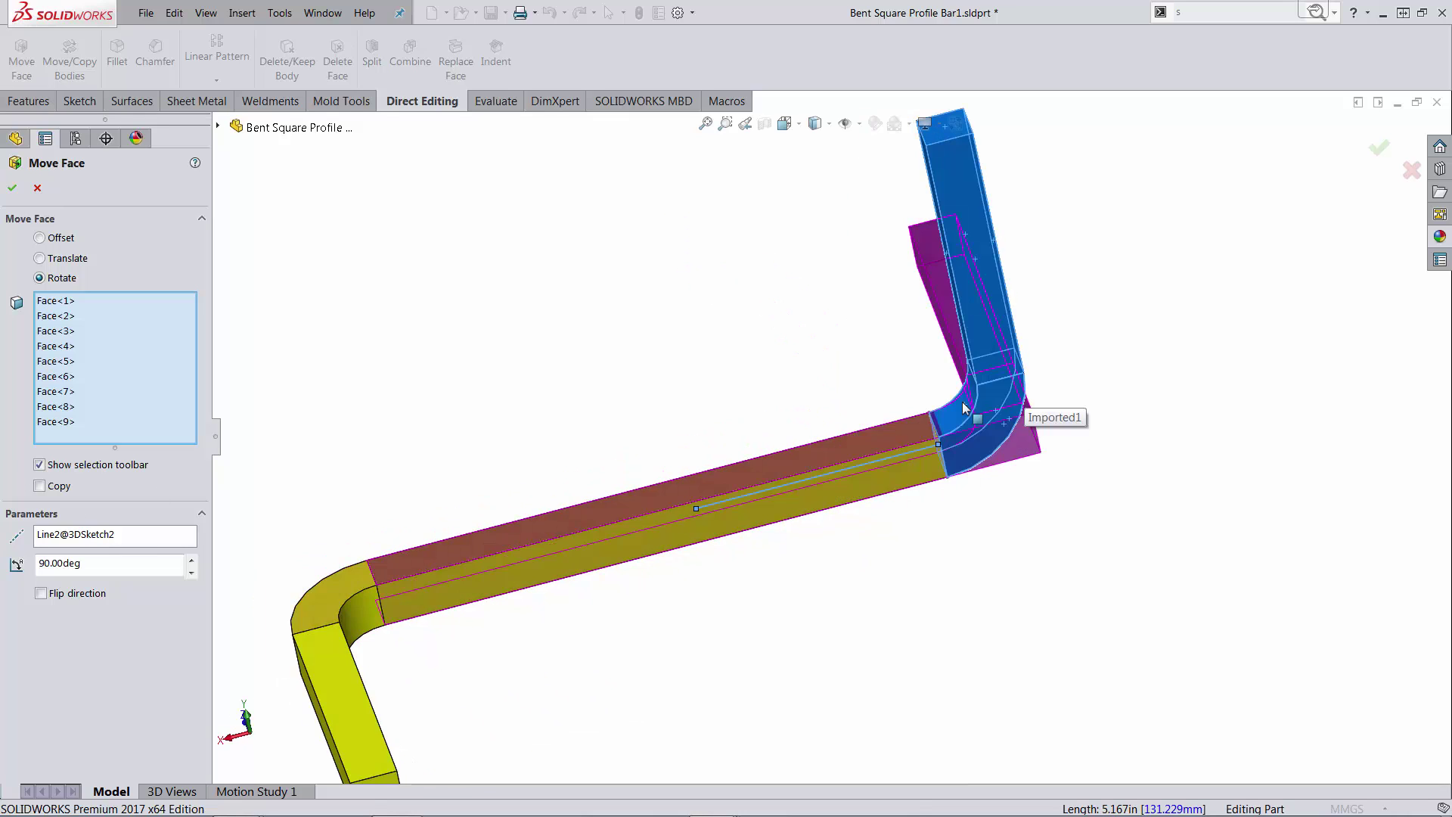
{"action": "mouse_move", "coordinate": [1125, 561]}
{"action": "middle_mouse_down"}
{"action": "mouse_move", "coordinate": [1136, 603]}
{"action": "mouse_move", "coordinate": [1047, 384]}
{"action": "middle_mouse_up"}
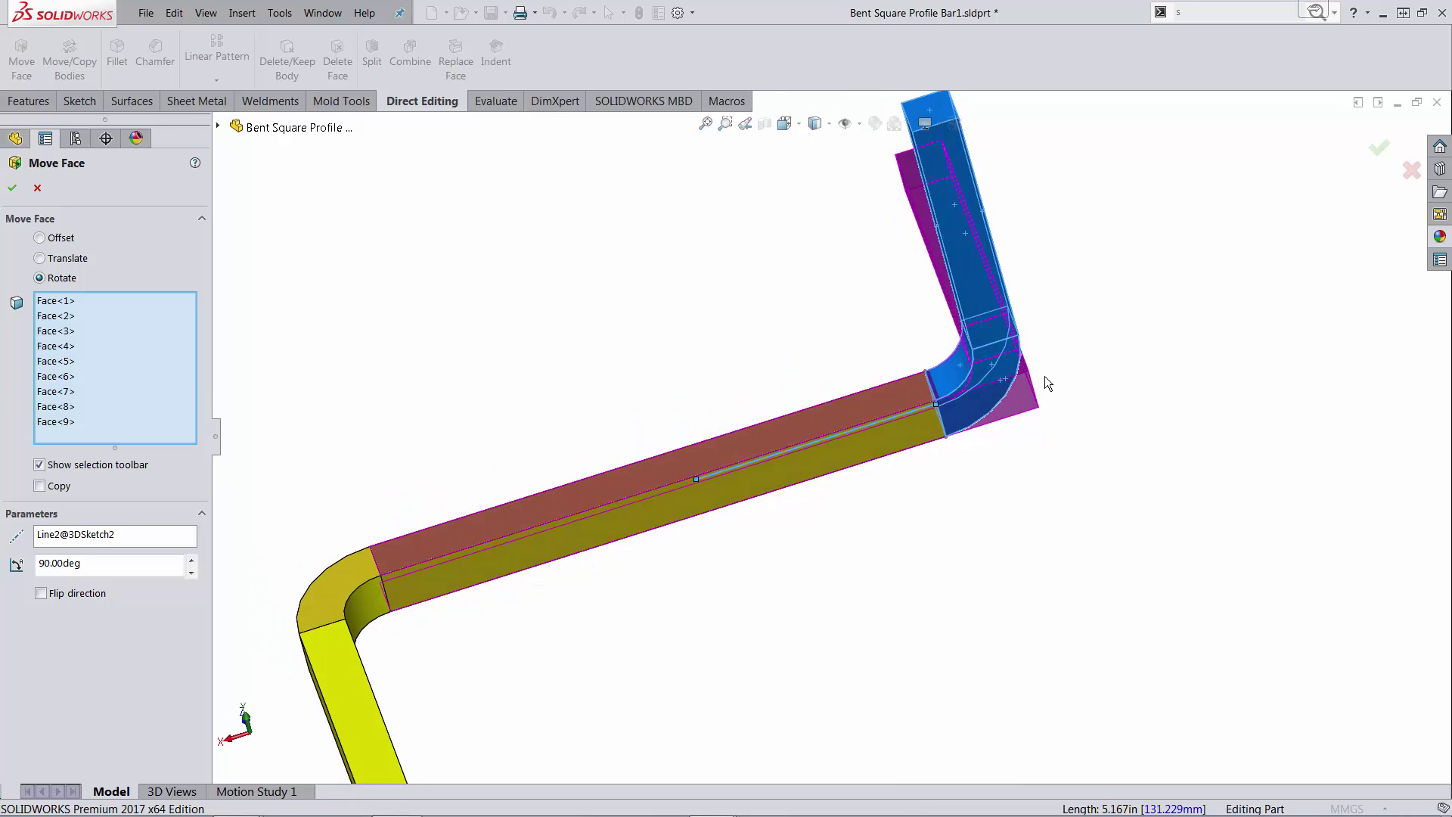
Reverse the rotation and add the long bar's four faces to the rotated set
{"action": "left_click", "coordinate": [41, 594]}
{"action": "mouse_move", "coordinate": [876, 567]}
{"action": "middle_mouse_down"}
{"action": "mouse_move", "coordinate": [902, 612]}
{"action": "mouse_move", "coordinate": [889, 632]}
{"action": "mouse_move", "coordinate": [973, 525]}
{"action": "middle_mouse_up"}
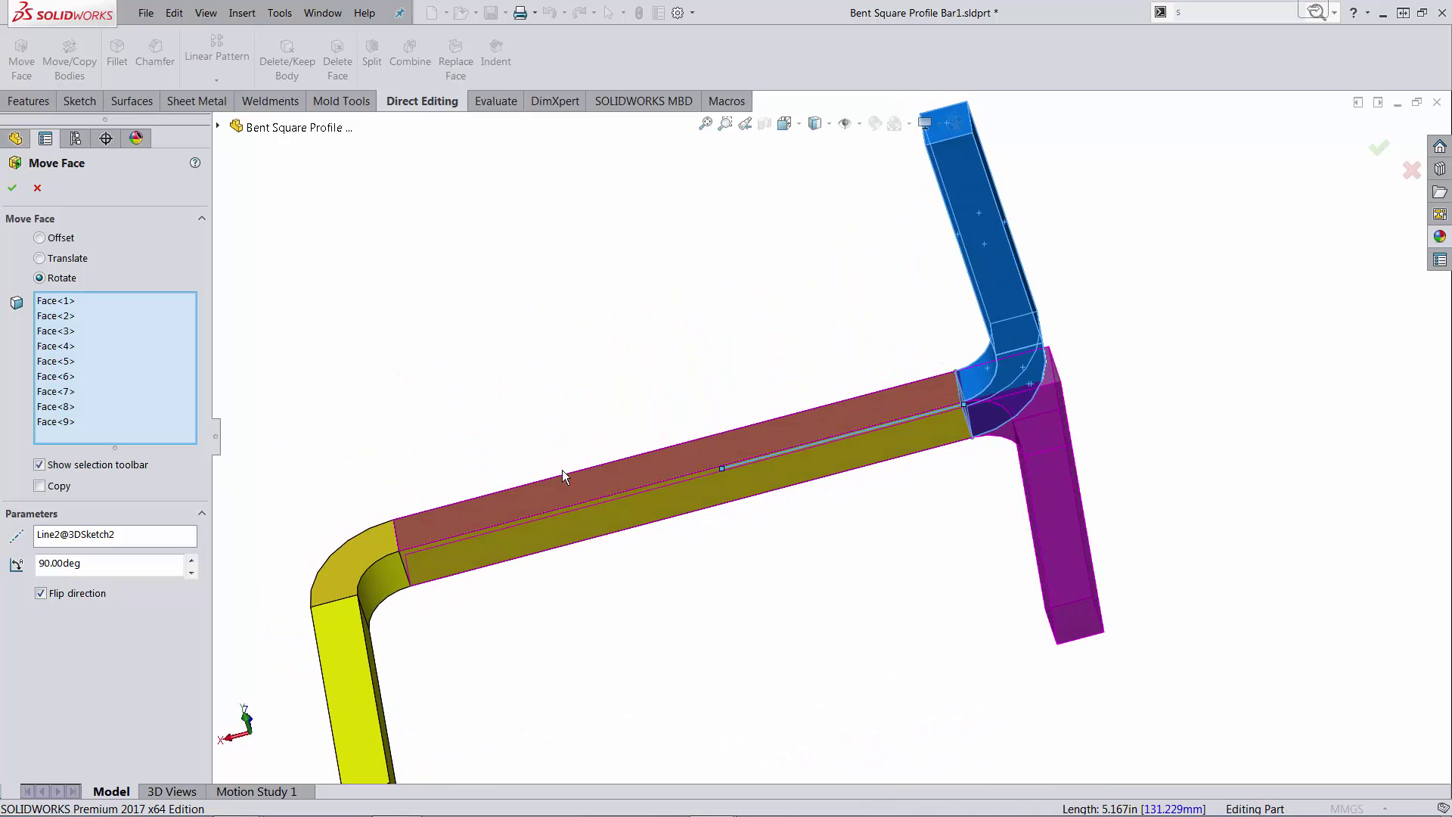
{"action": "left_click", "coordinate": [635, 473]}
{"action": "left_click", "coordinate": [648, 507]}
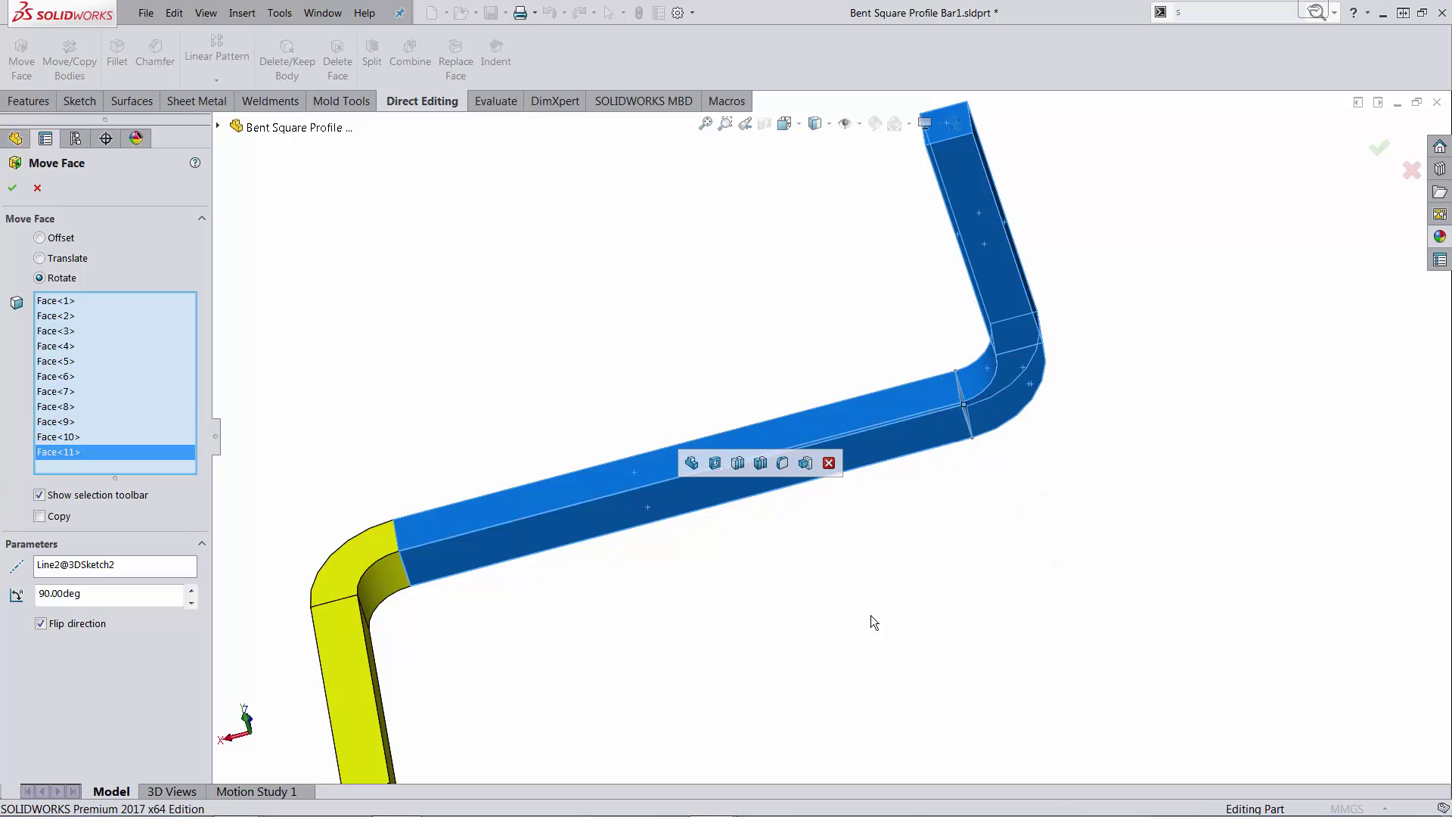
{"action": "mouse_move", "coordinate": [869, 585]}
{"action": "middle_mouse_down"}
{"action": "mouse_move", "coordinate": [697, 299]}
{"action": "mouse_move", "coordinate": [903, 508]}
{"action": "middle_mouse_up"}
{"action": "left_click", "coordinate": [908, 516]}
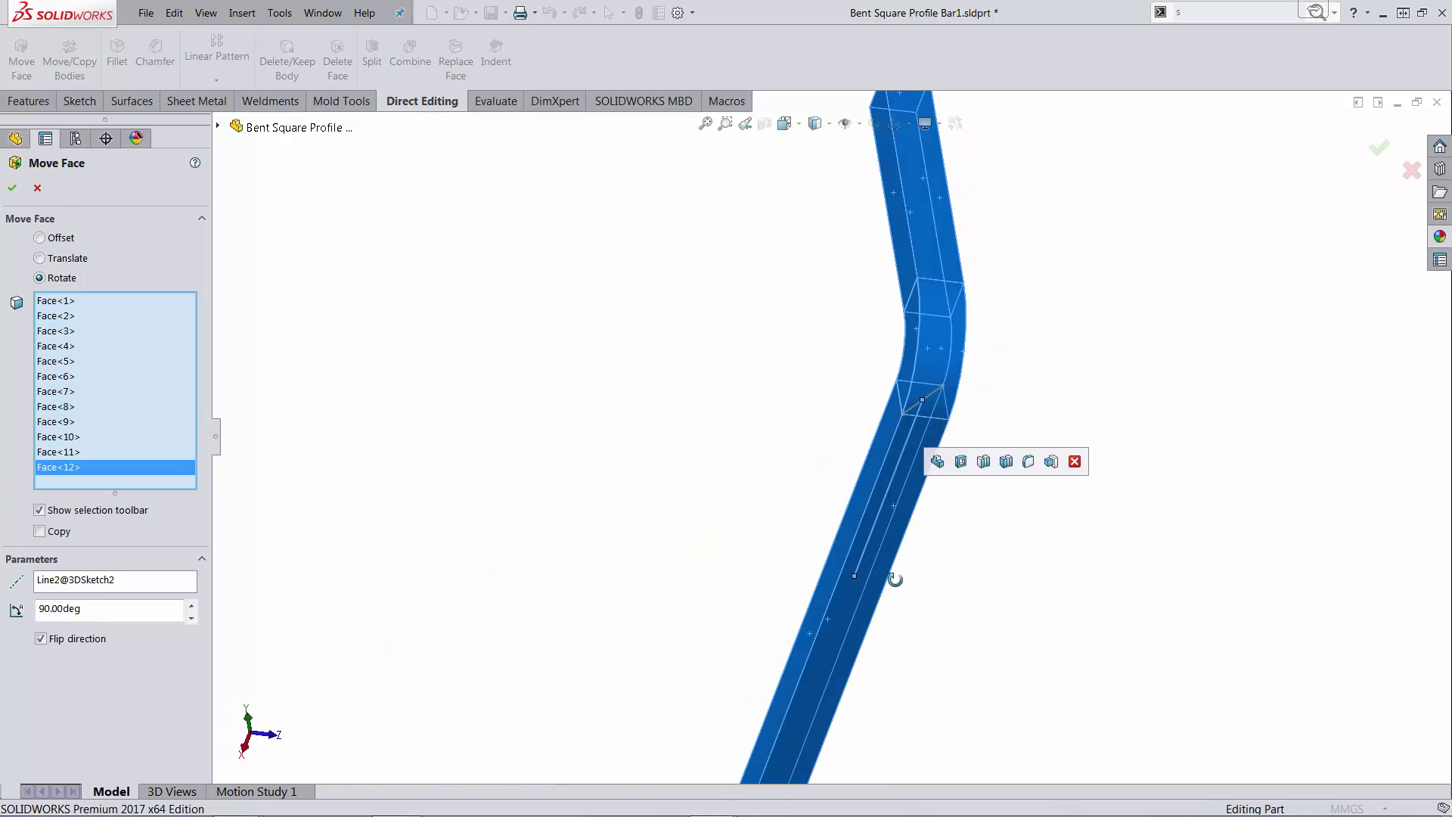
{"action": "middle_click_drag", "start_coordinate": [980, 534], "coordinate": [862, 561]}
{"action": "left_click", "coordinate": [881, 518]}
{"action": "mouse_move", "coordinate": [623, 524]}
{"action": "middle_mouse_down"}
{"action": "mouse_move", "coordinate": [965, 635]}
{"action": "mouse_move", "coordinate": [964, 681]}
{"action": "middle_mouse_up"}
{"action": "scroll", "coordinate": [905, 569], "scroll_direction": "down", "scroll_amount": 3}
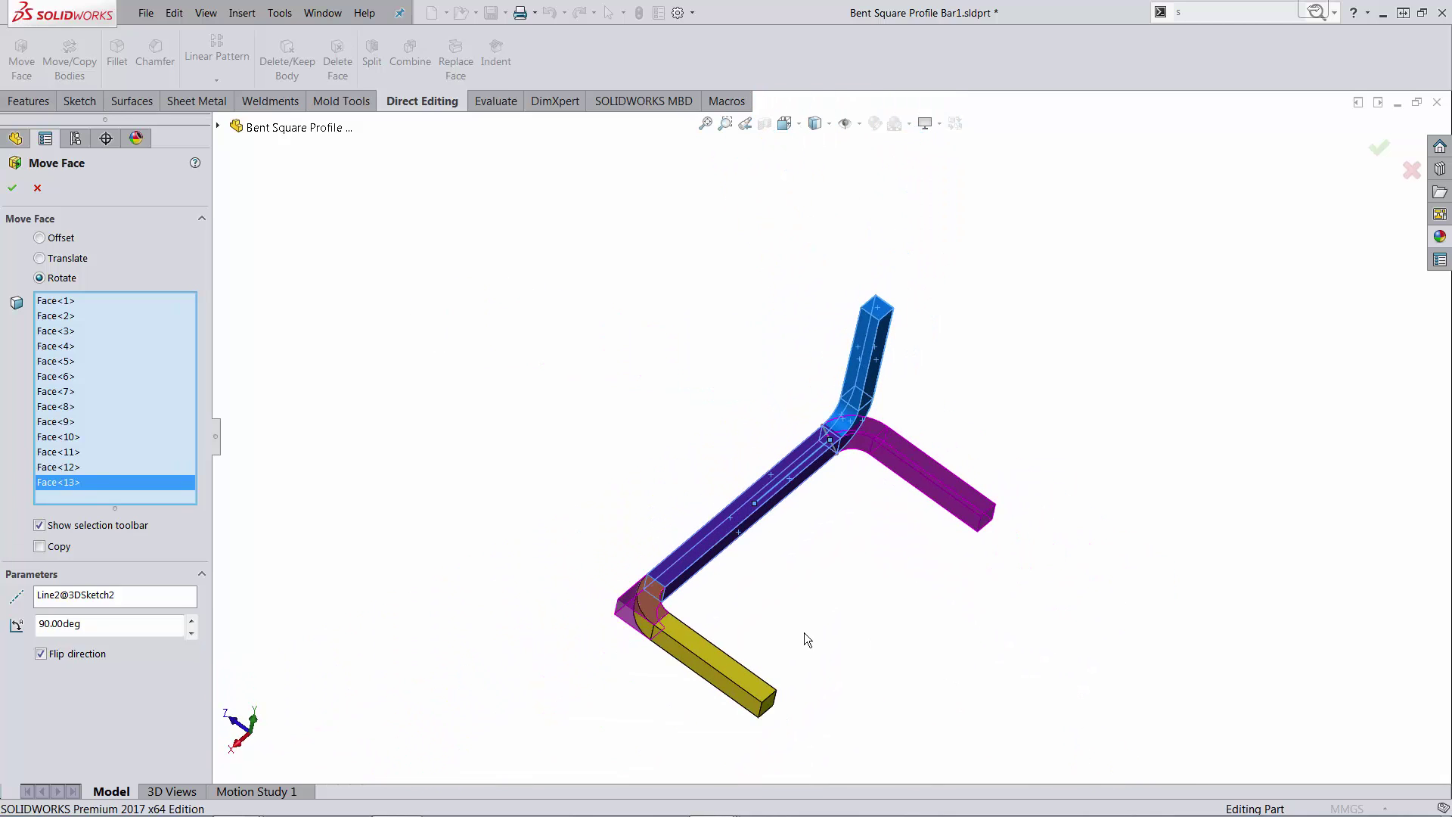
{"action": "scroll", "coordinate": [675, 610], "scroll_direction": "down", "scroll_amount": 3}
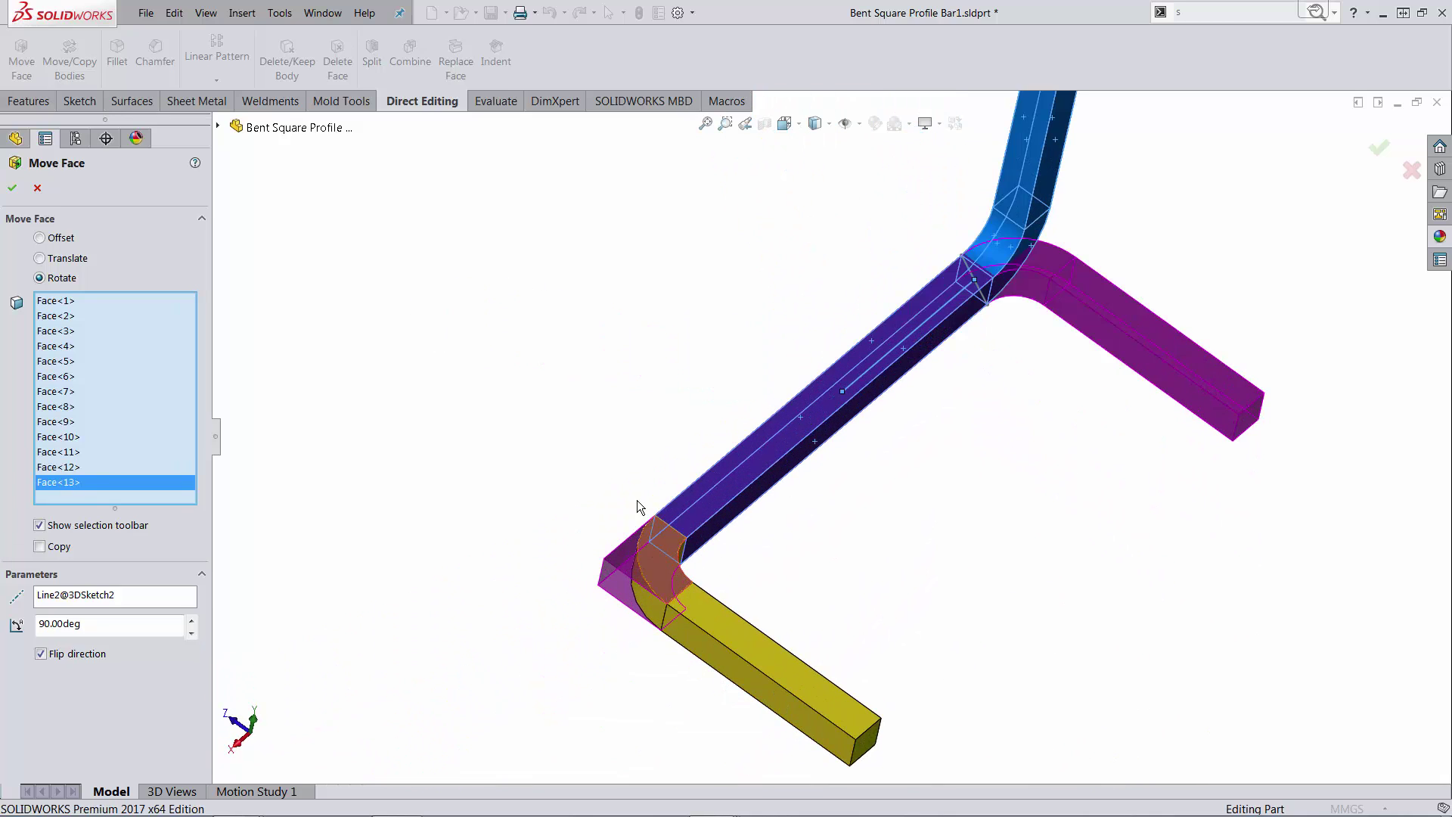
Flip the direction back and accept the 90° rotation as Move Face1
{"action": "left_click", "coordinate": [45, 656]}
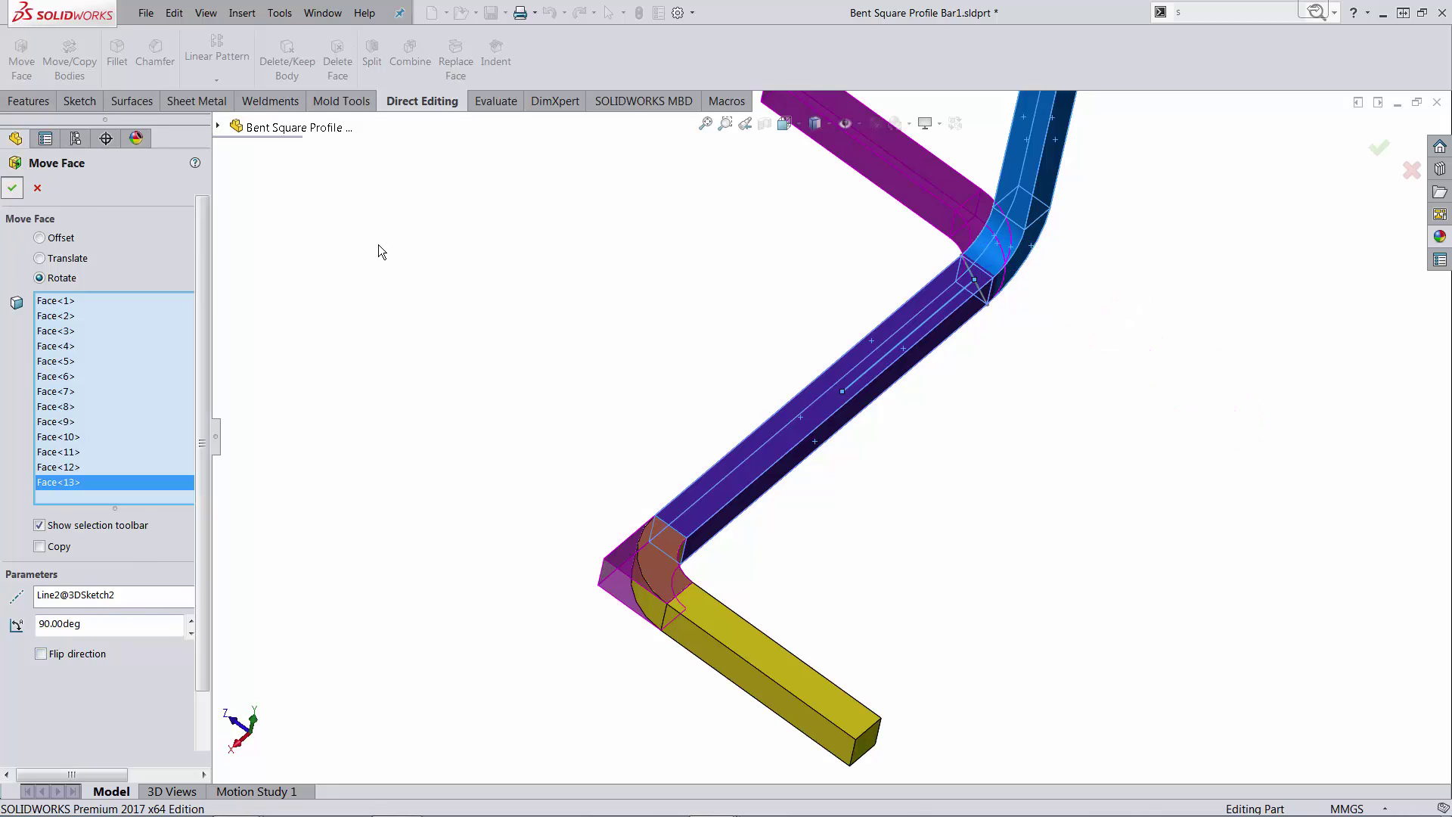
{"action": "left_click", "coordinate": [11, 188]}
{"action": "key", "text": "f"}
{"action": "mouse_move", "coordinate": [944, 199]}
{"action": "middle_mouse_down"}
{"action": "mouse_move", "coordinate": [915, 201]}
{"action": "mouse_move", "coordinate": [927, 227]}
{"action": "middle_mouse_up"}
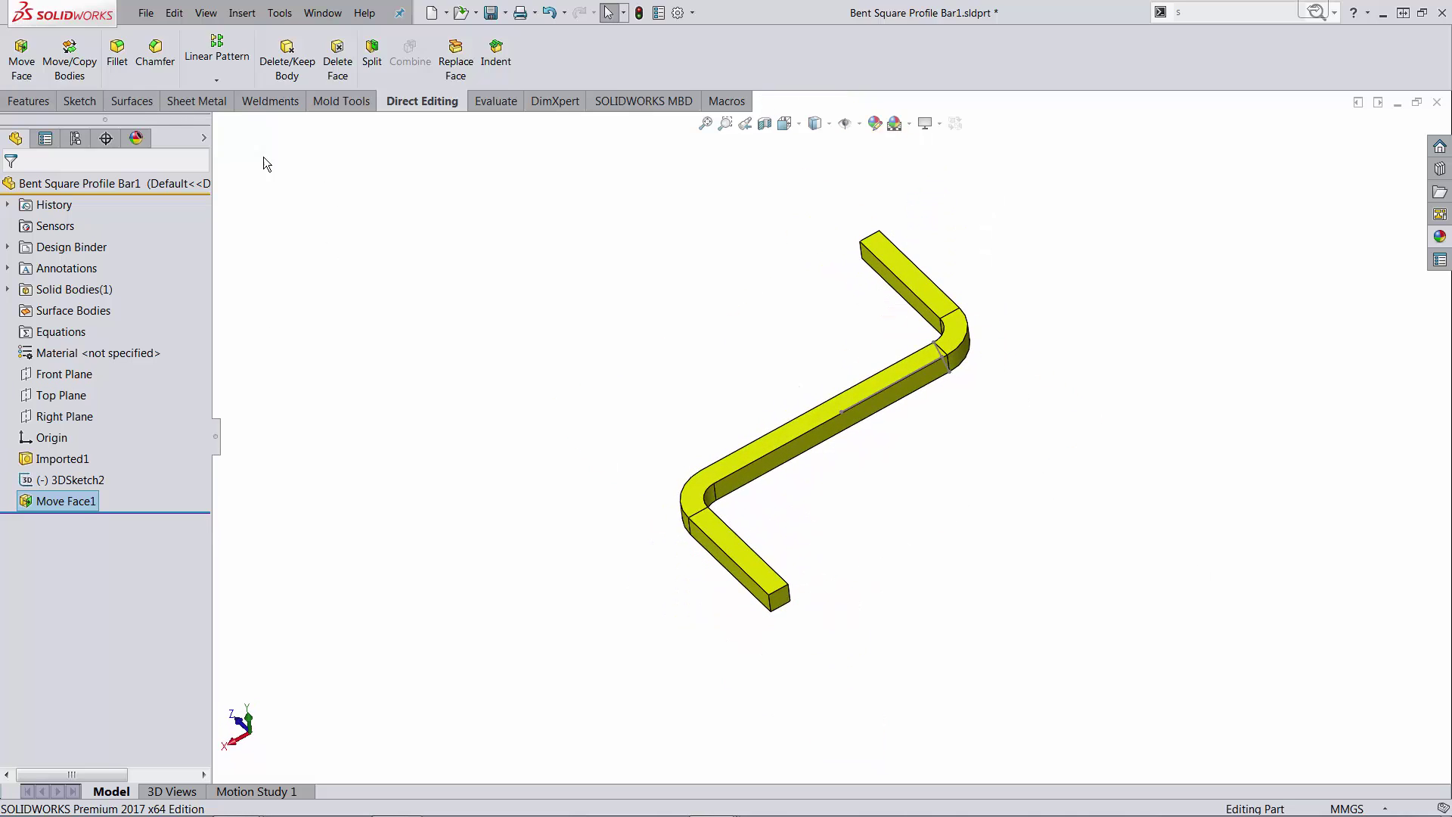
Insert Bends using the long bar's side face as the fixed face
{"action": "left_click", "coordinate": [196, 100]}
{"action": "left_click", "coordinate": [766, 62]}
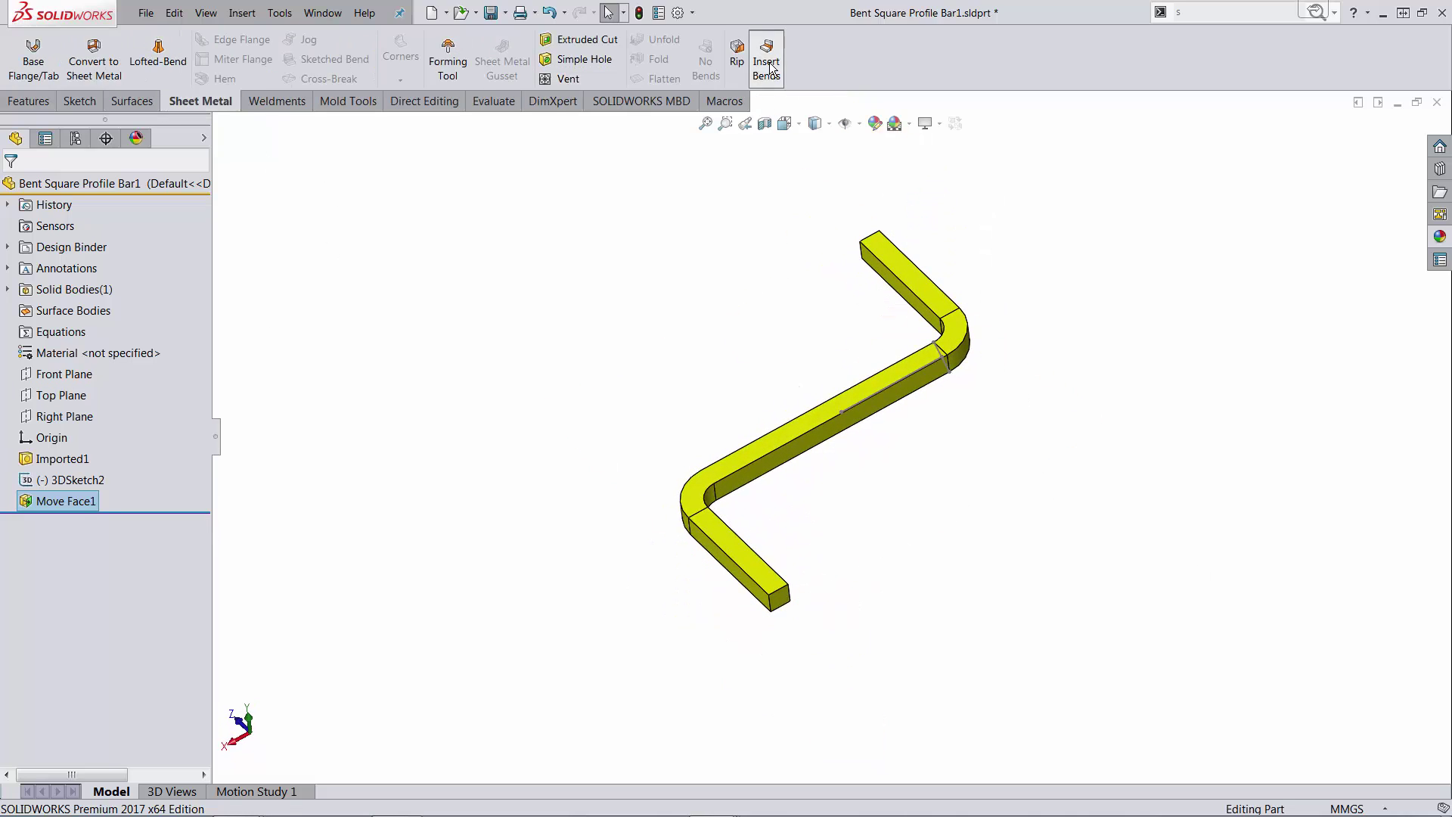
{"action": "left_click", "coordinate": [800, 452]}
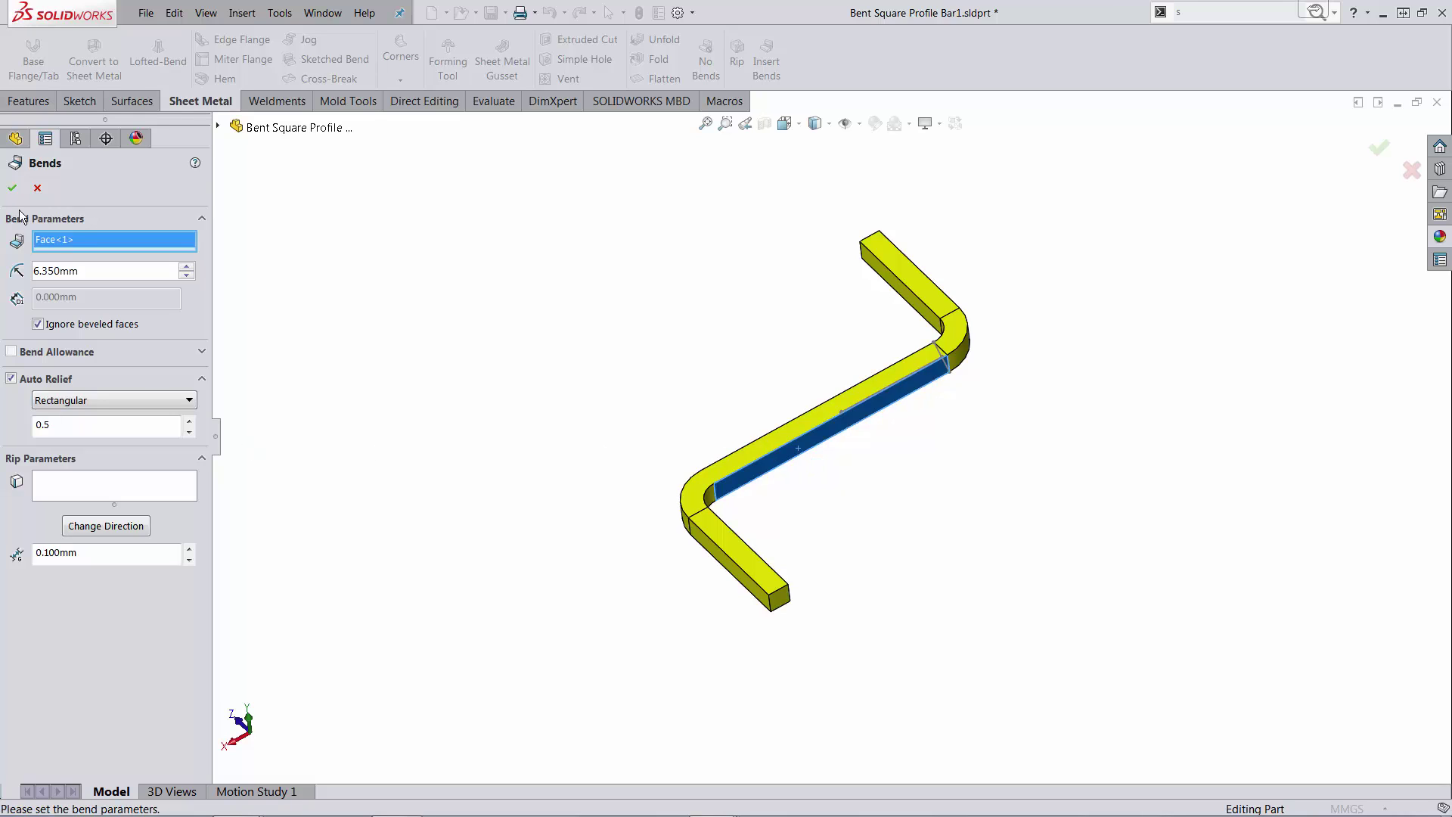
{"action": "left_click", "coordinate": [11, 187]}
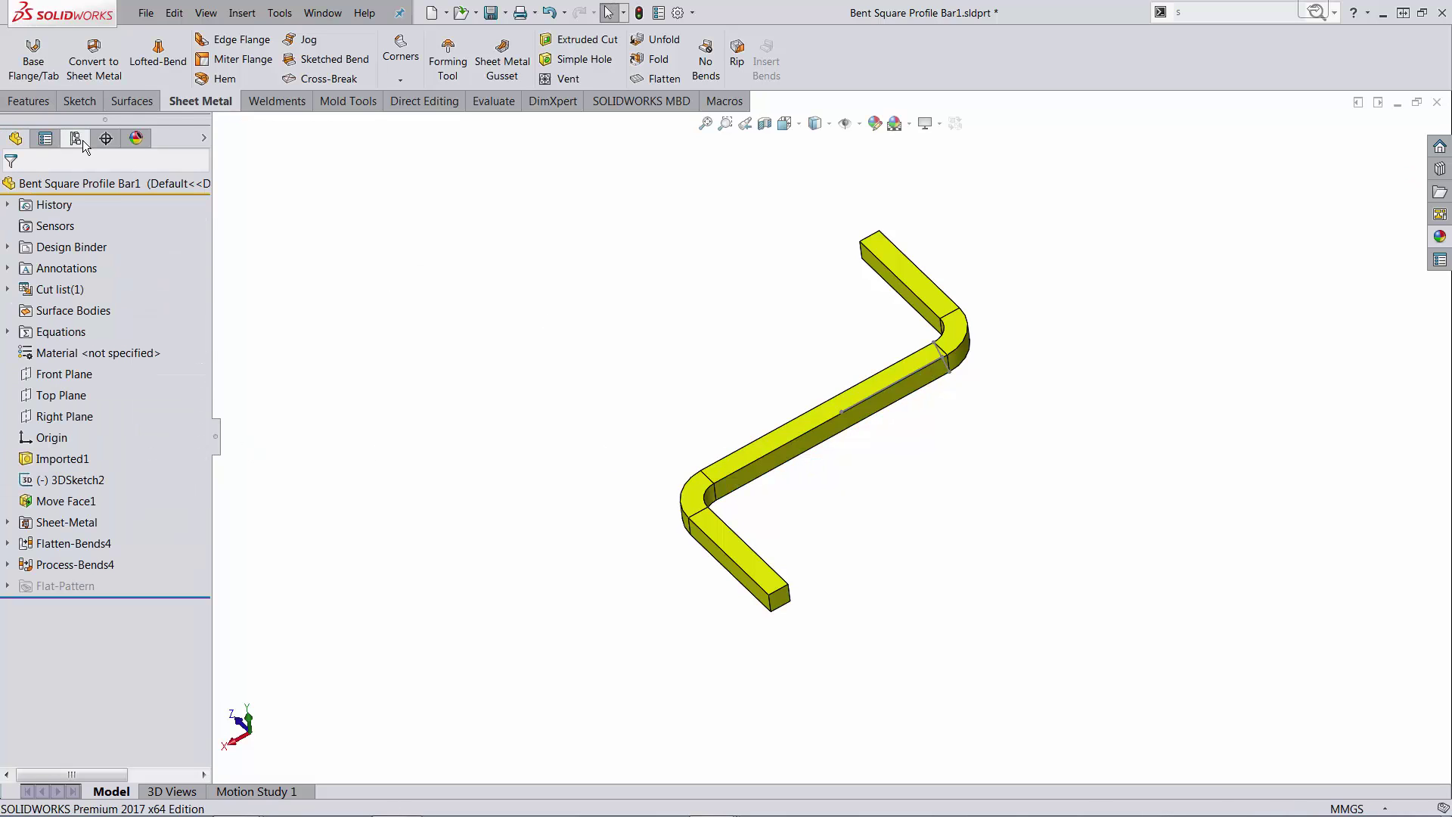
Flatten the bar to check its straight pattern, then undo back to bent
{"action": "left_click", "coordinate": [832, 413]}
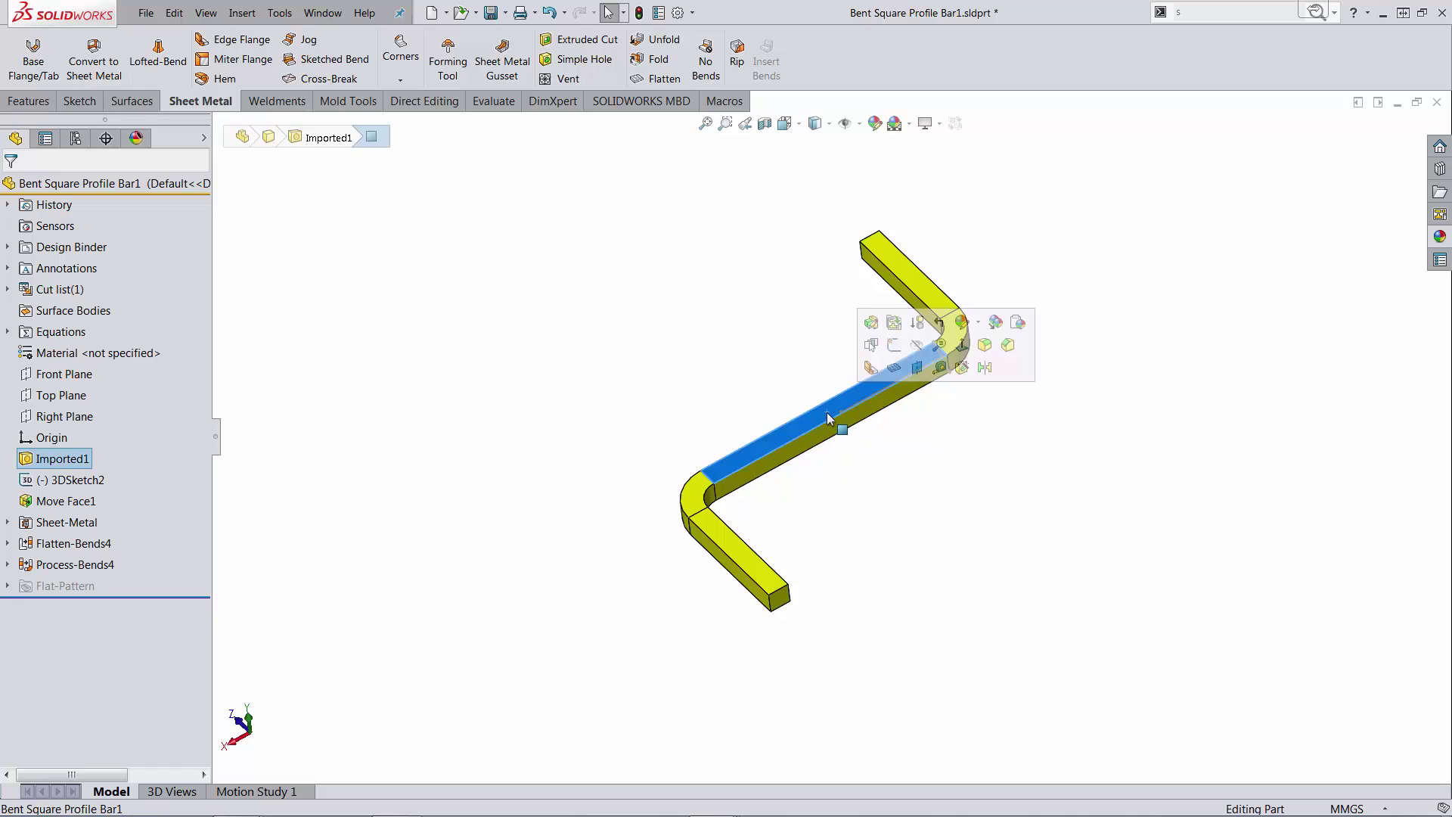
{"action": "left_click", "coordinate": [893, 371]}
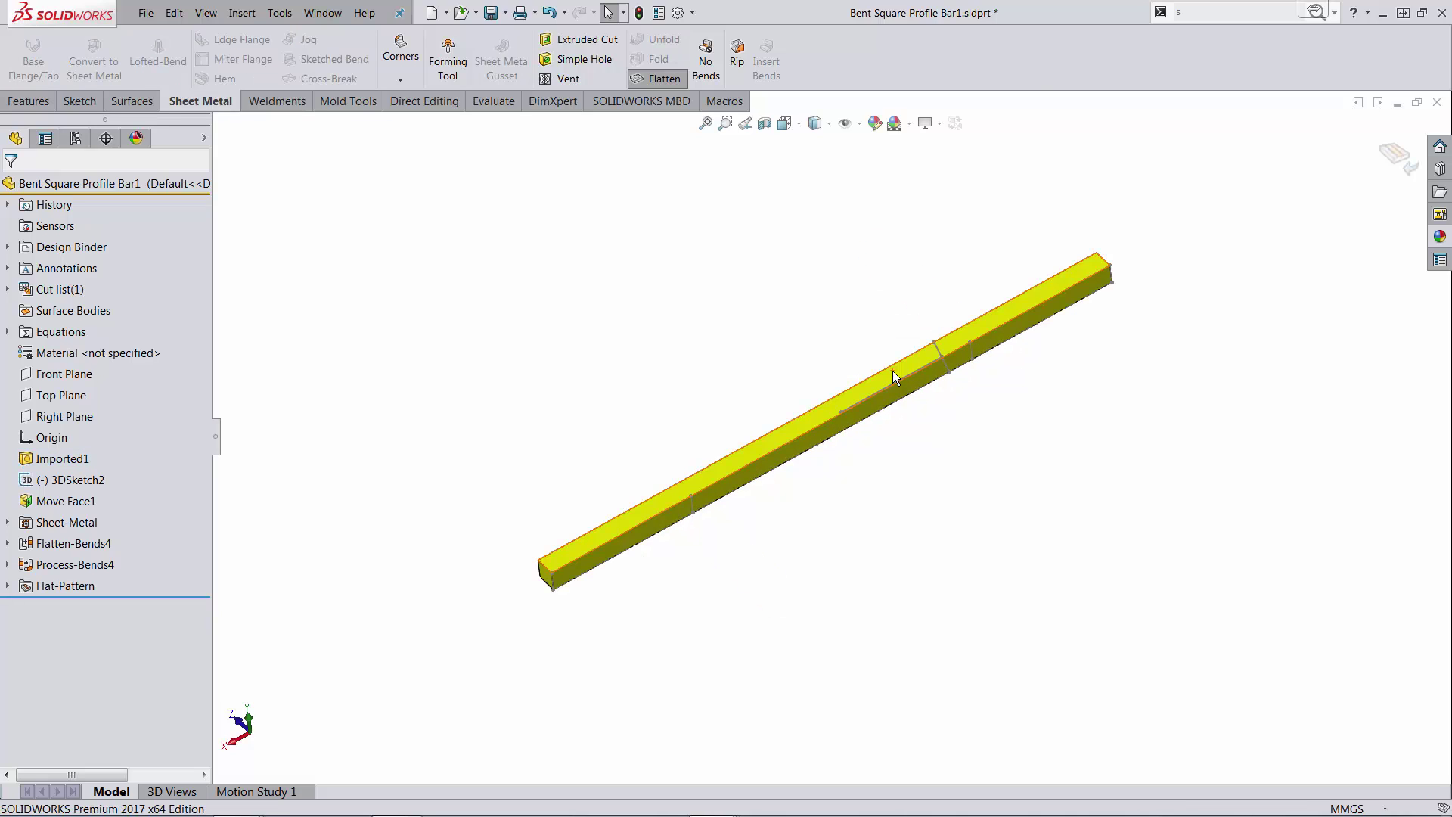
{"action": "left_click", "coordinate": [893, 372]}
{"action": "key", "text": "ctrl+z"}
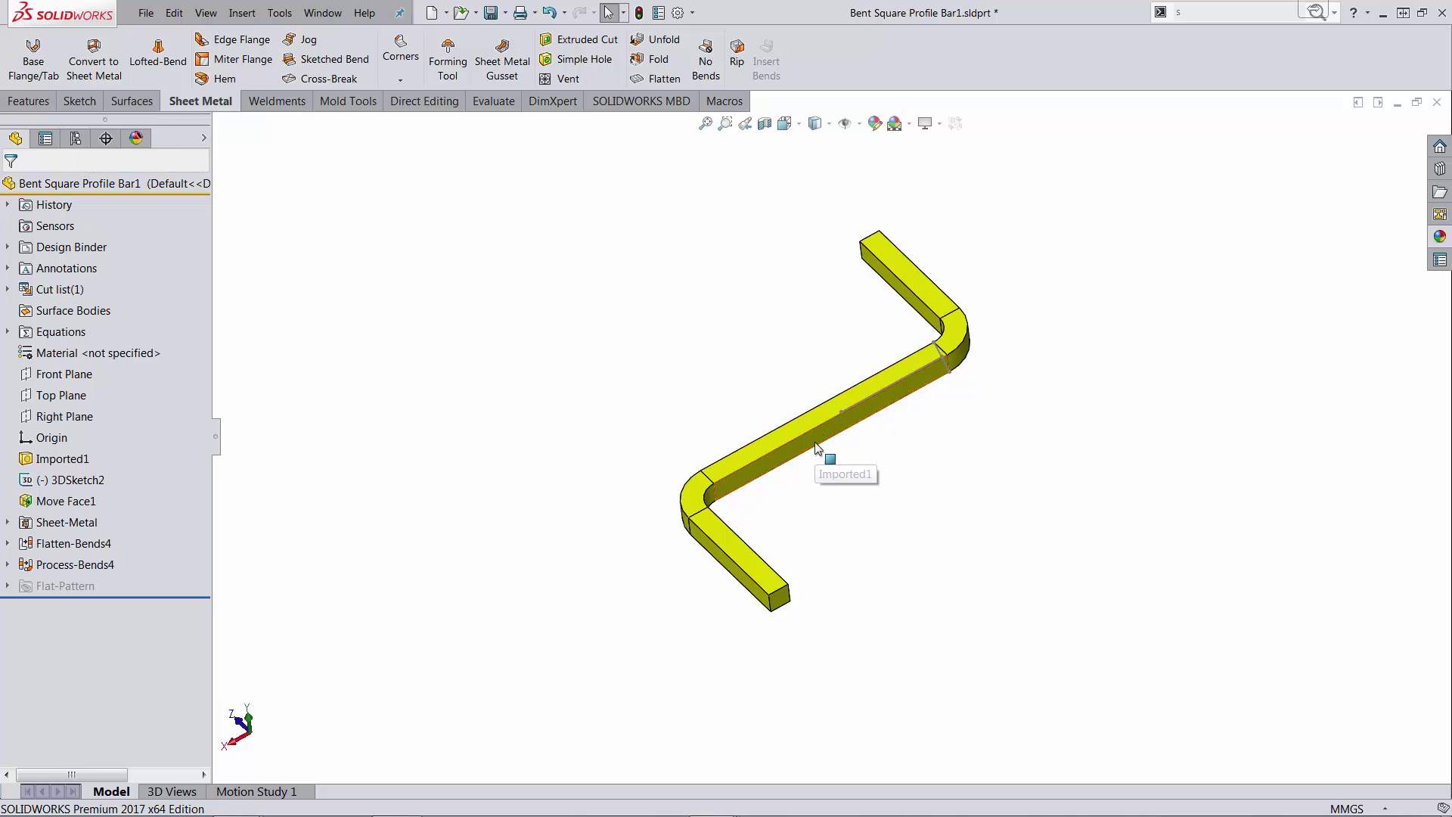
Suppress 3DSketch2, Move Face, Flatten-Bends and Process-Bends in Default via Configure Feature
{"action": "left_click", "coordinate": [80, 486]}
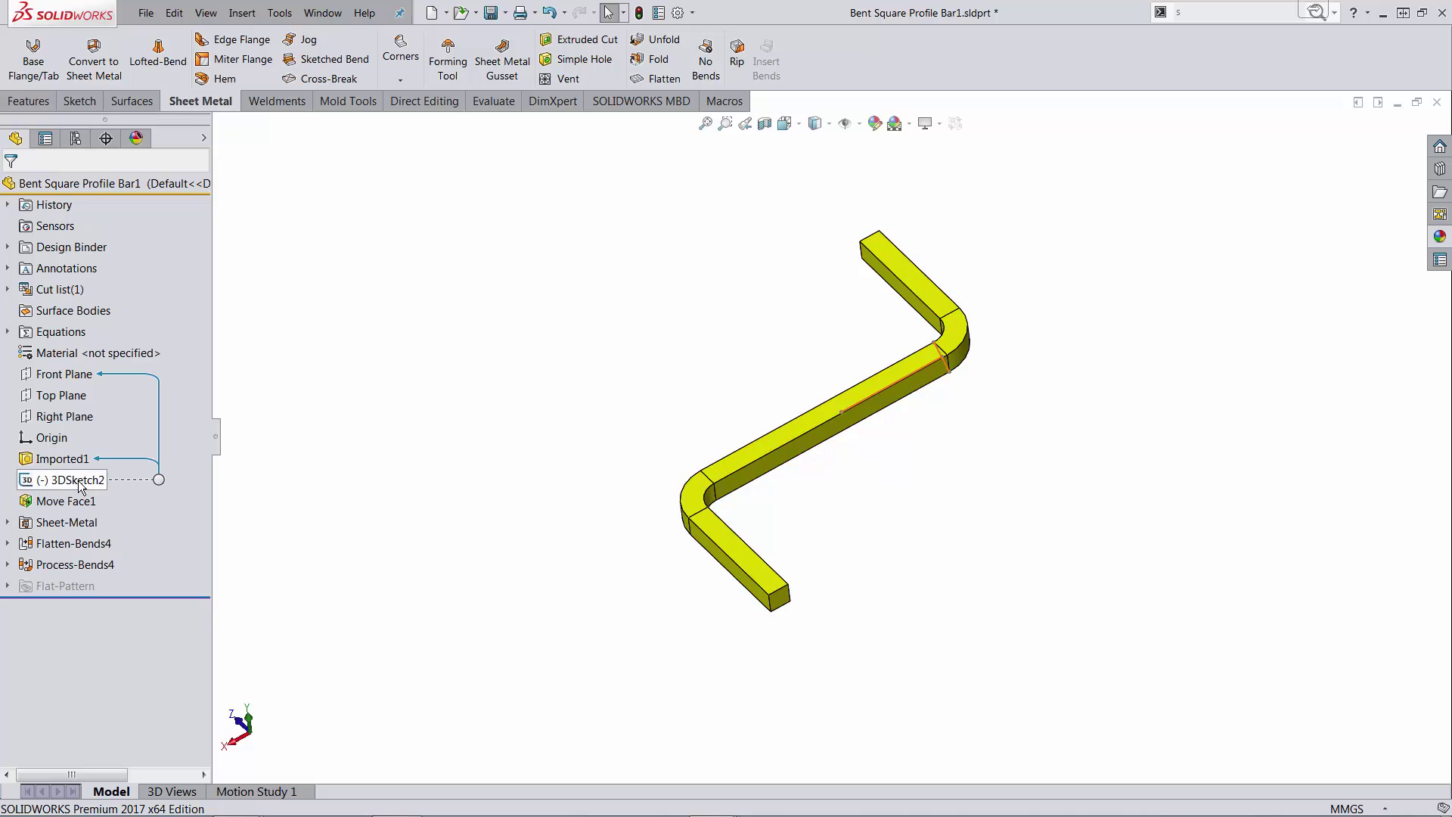
{"action": "left_click", "coordinate": [59, 565], "text": "shift"}
{"action": "right_click", "coordinate": [60, 570]}
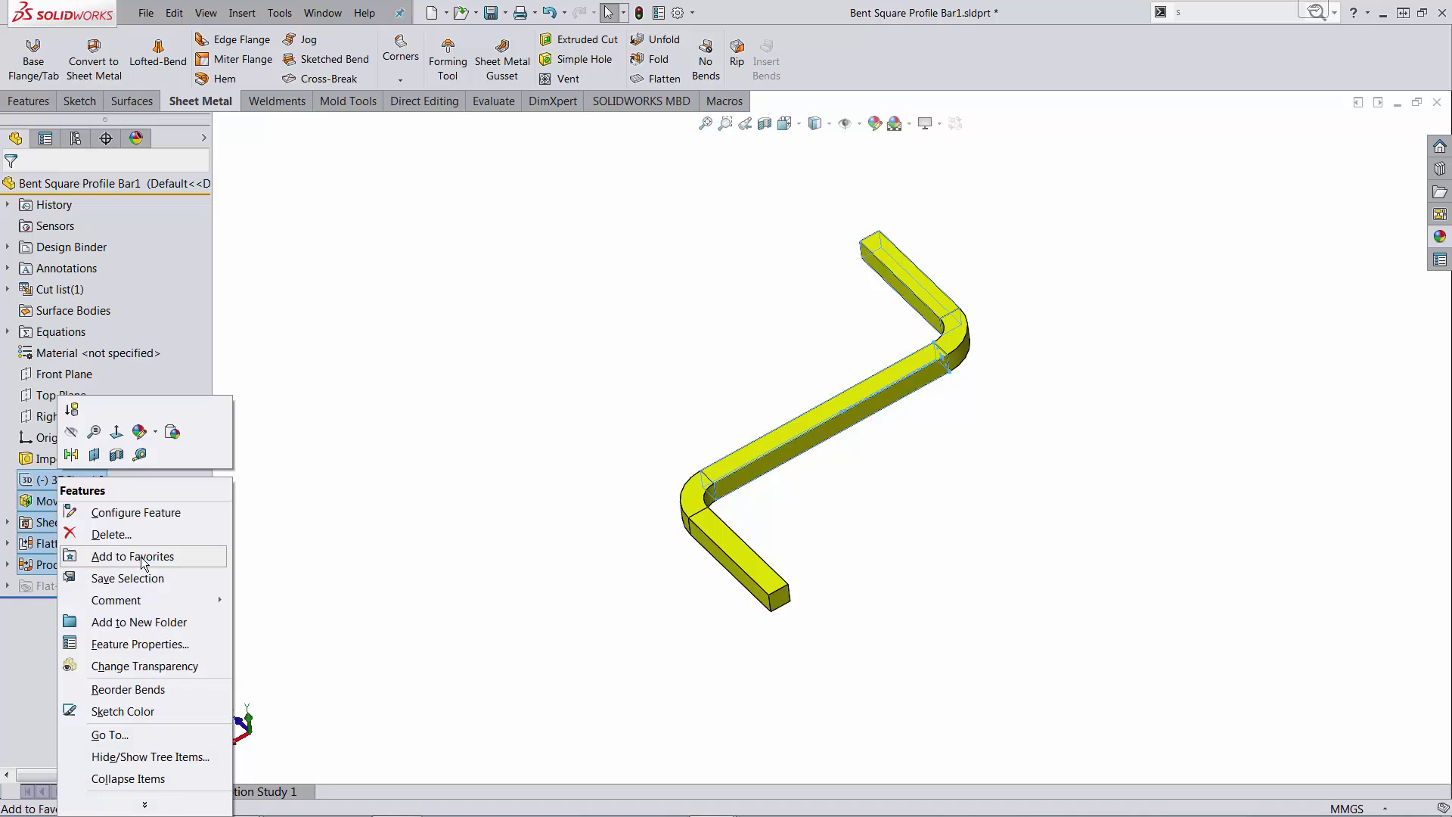
{"action": "left_click", "coordinate": [144, 518]}
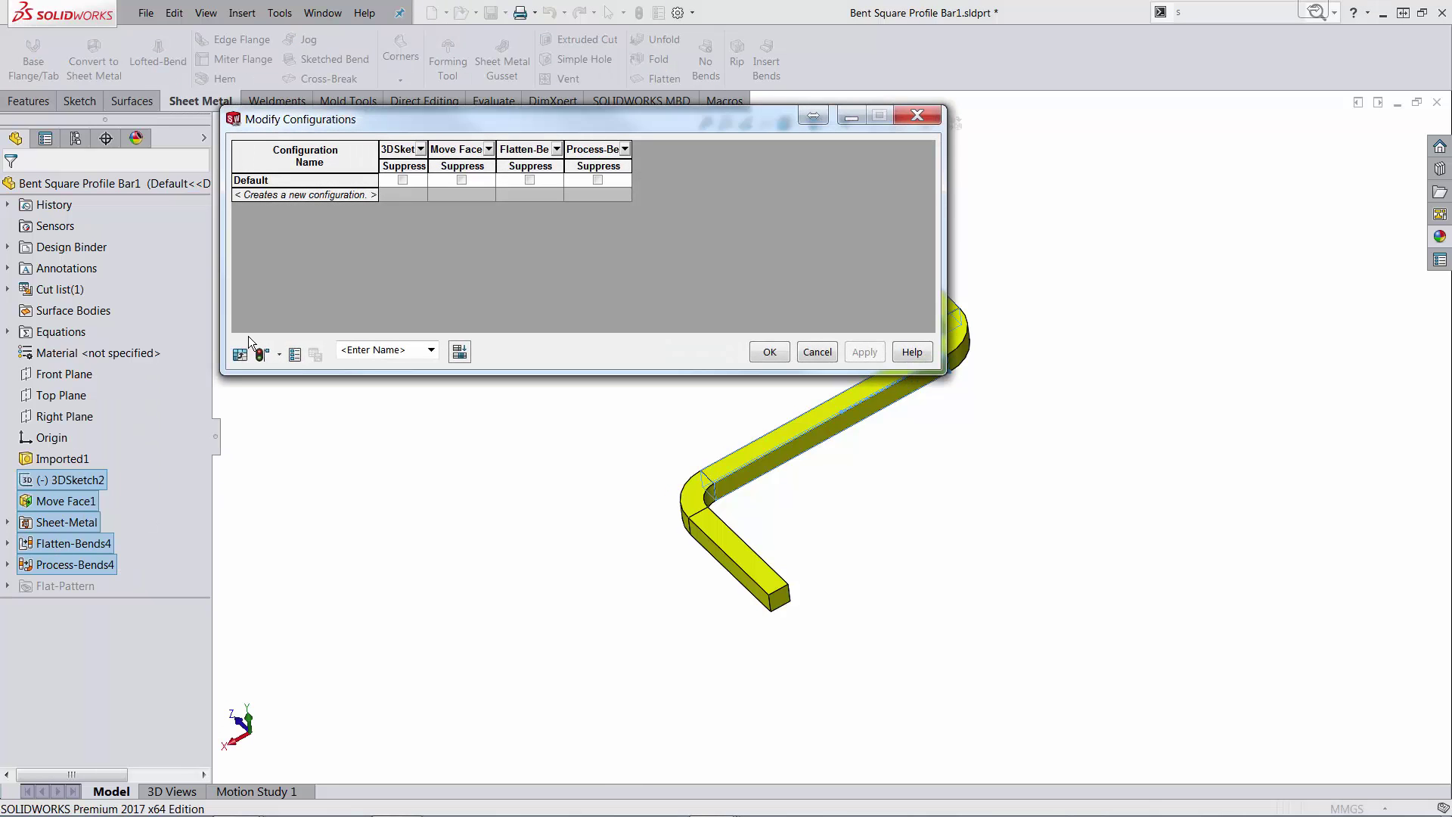
{"action": "left_click", "coordinate": [404, 179]}
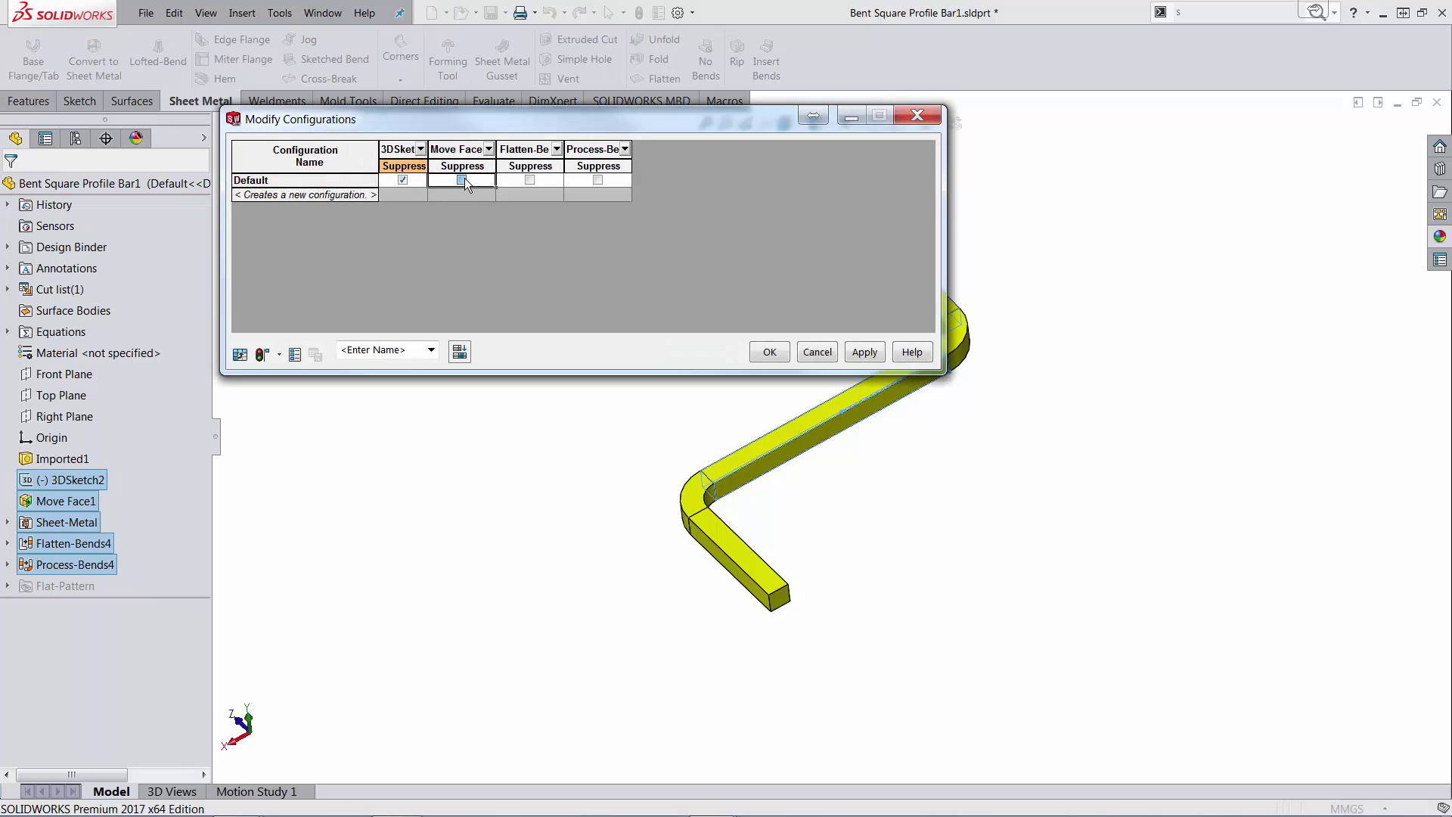
{"action": "left_click", "coordinate": [461, 180]}
{"action": "left_click", "coordinate": [531, 179]}
{"action": "left_click", "coordinate": [597, 179]}
Add a Flat configuration row with its own suppression settings and apply the table
{"action": "left_click", "coordinate": [256, 195]}
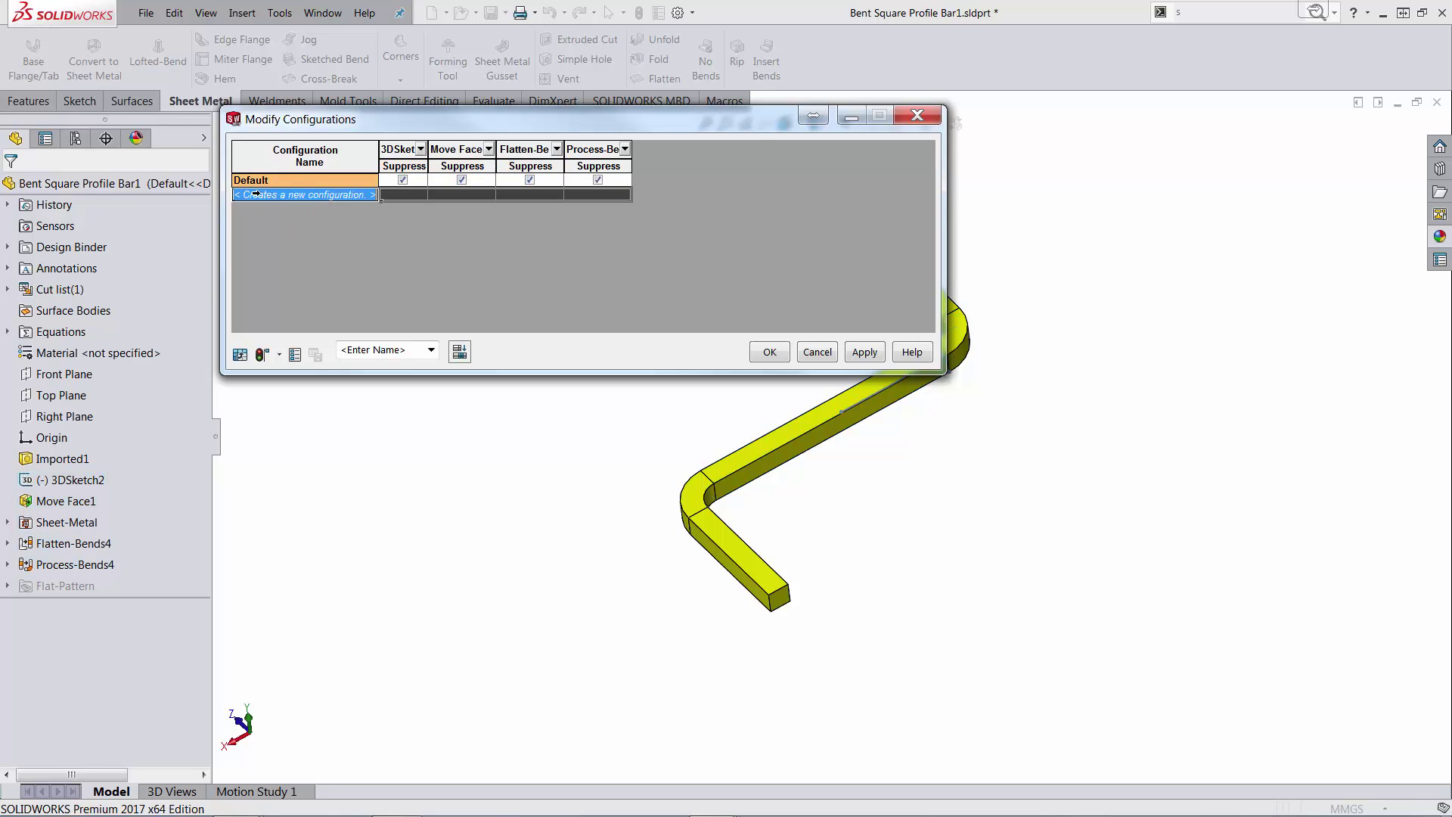
{"action": "type", "text": "Flat"}
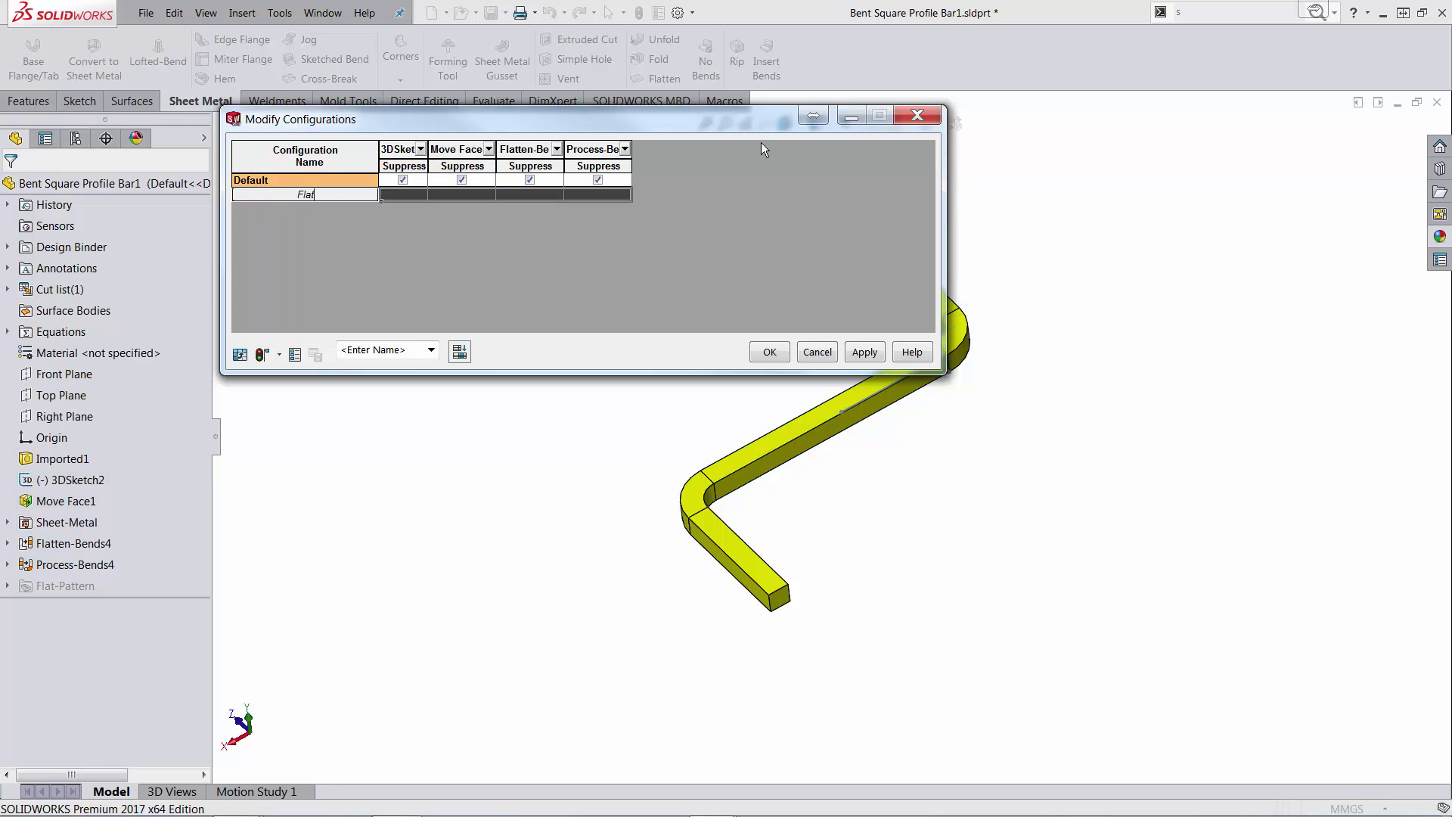
{"action": "left_click", "coordinate": [399, 195]}
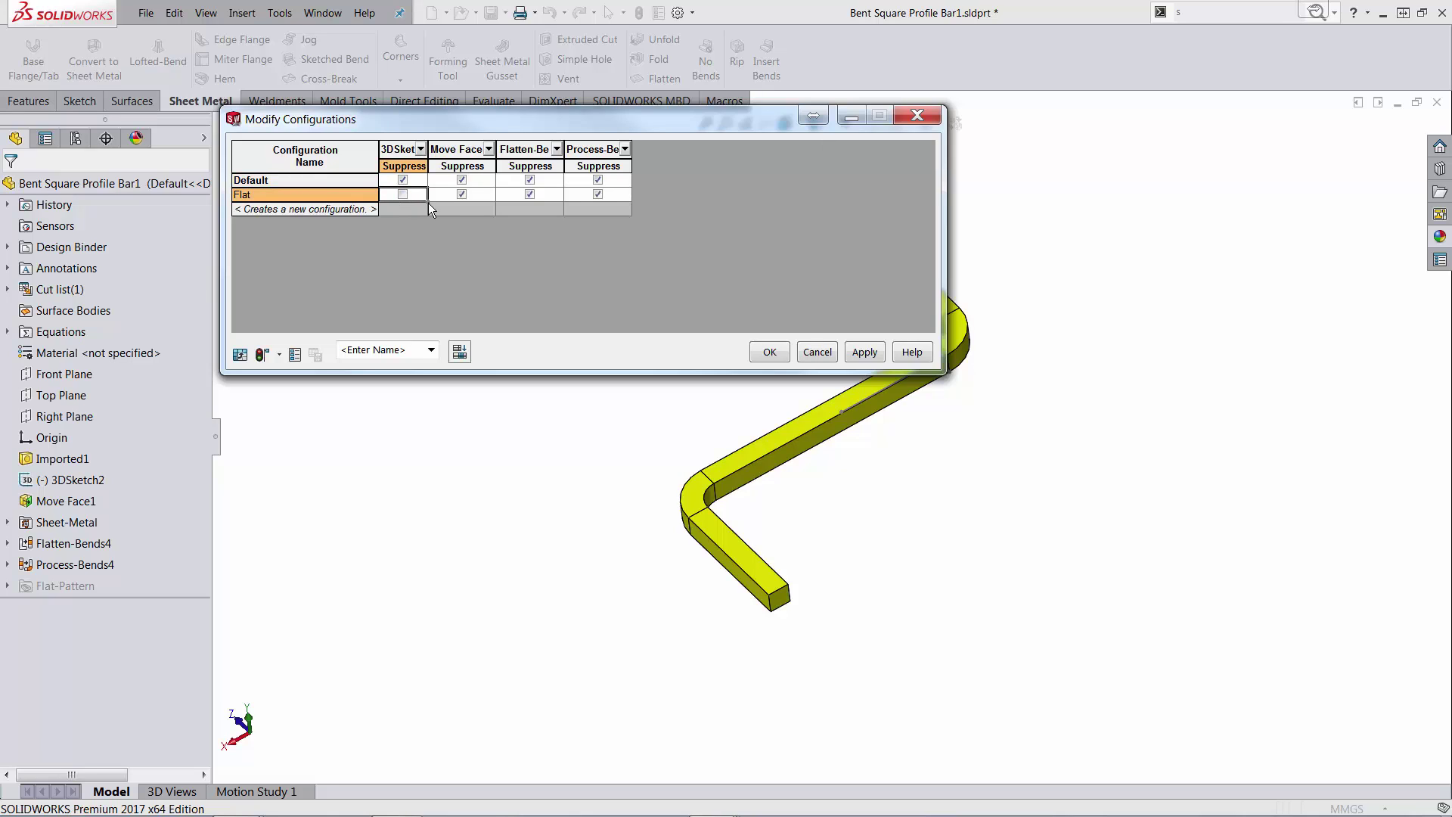
{"action": "left_click_drag", "start_coordinate": [428, 204], "coordinate": [745, 326]}
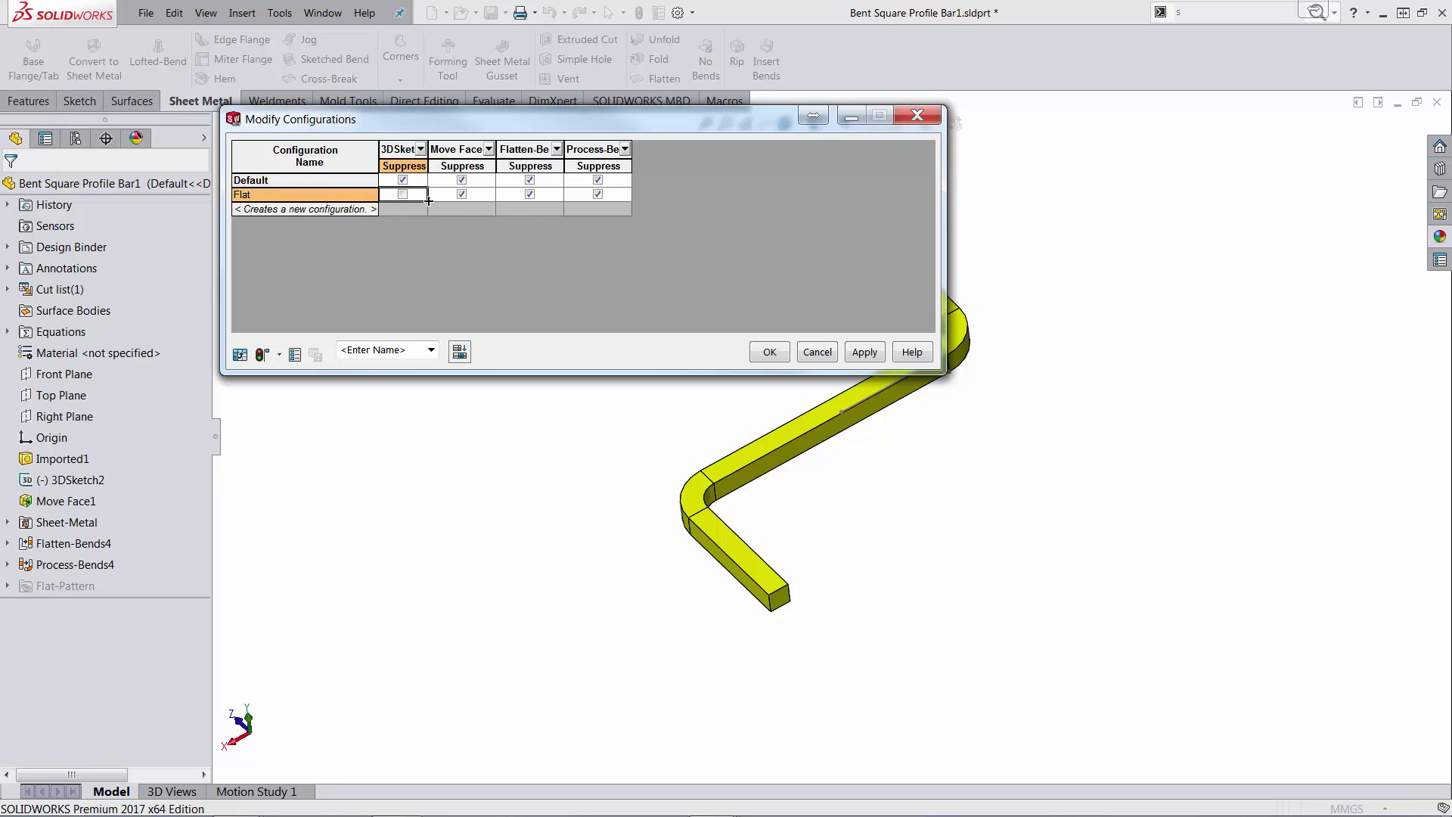
{"action": "left_click", "coordinate": [773, 352]}
{"action": "left_click", "coordinate": [756, 425]}
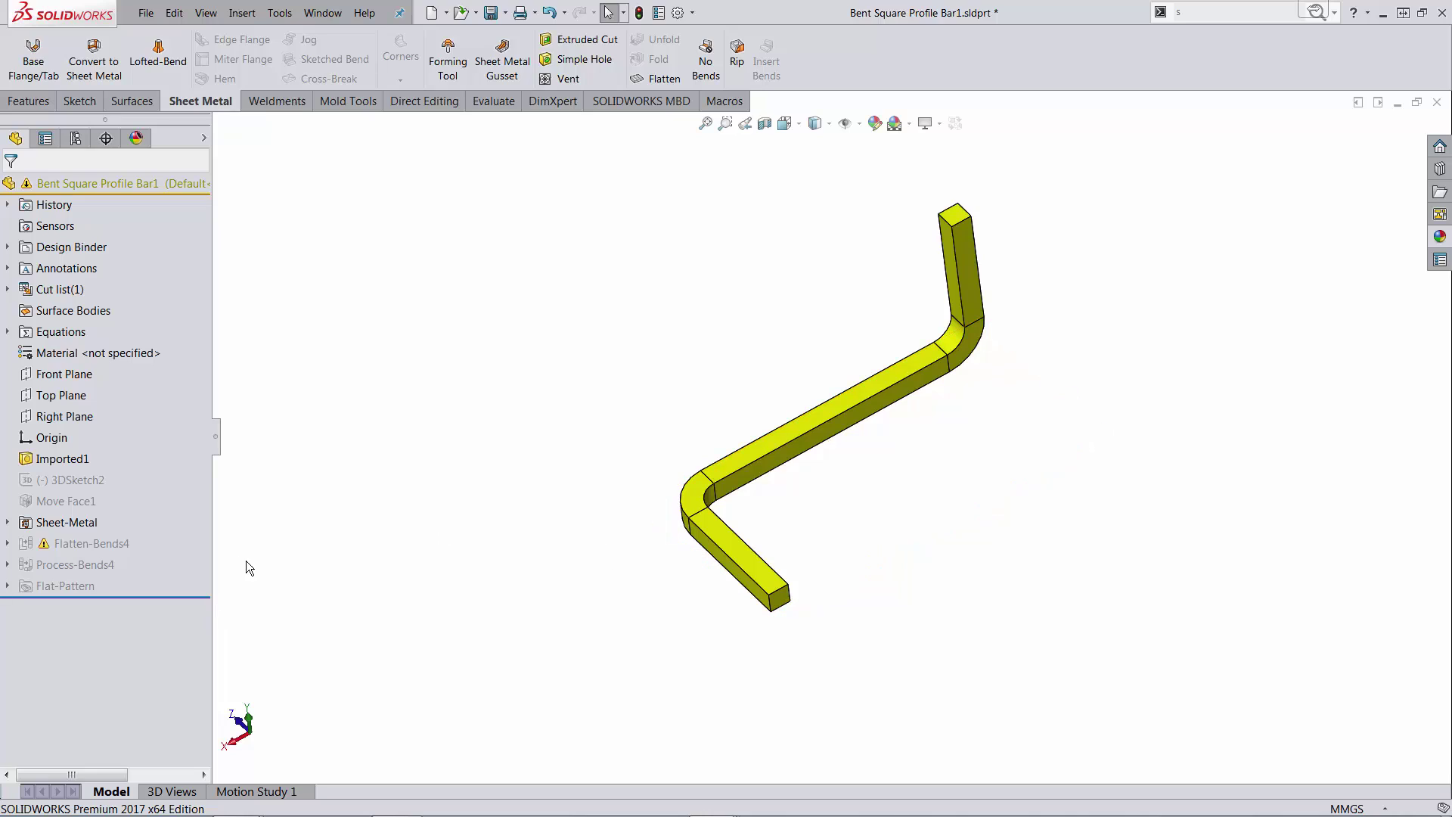
Expand Sheet-Metal and Flatten-Bends4 and suppress the failing RoundBend6 bend
{"action": "left_click", "coordinate": [9, 522]}
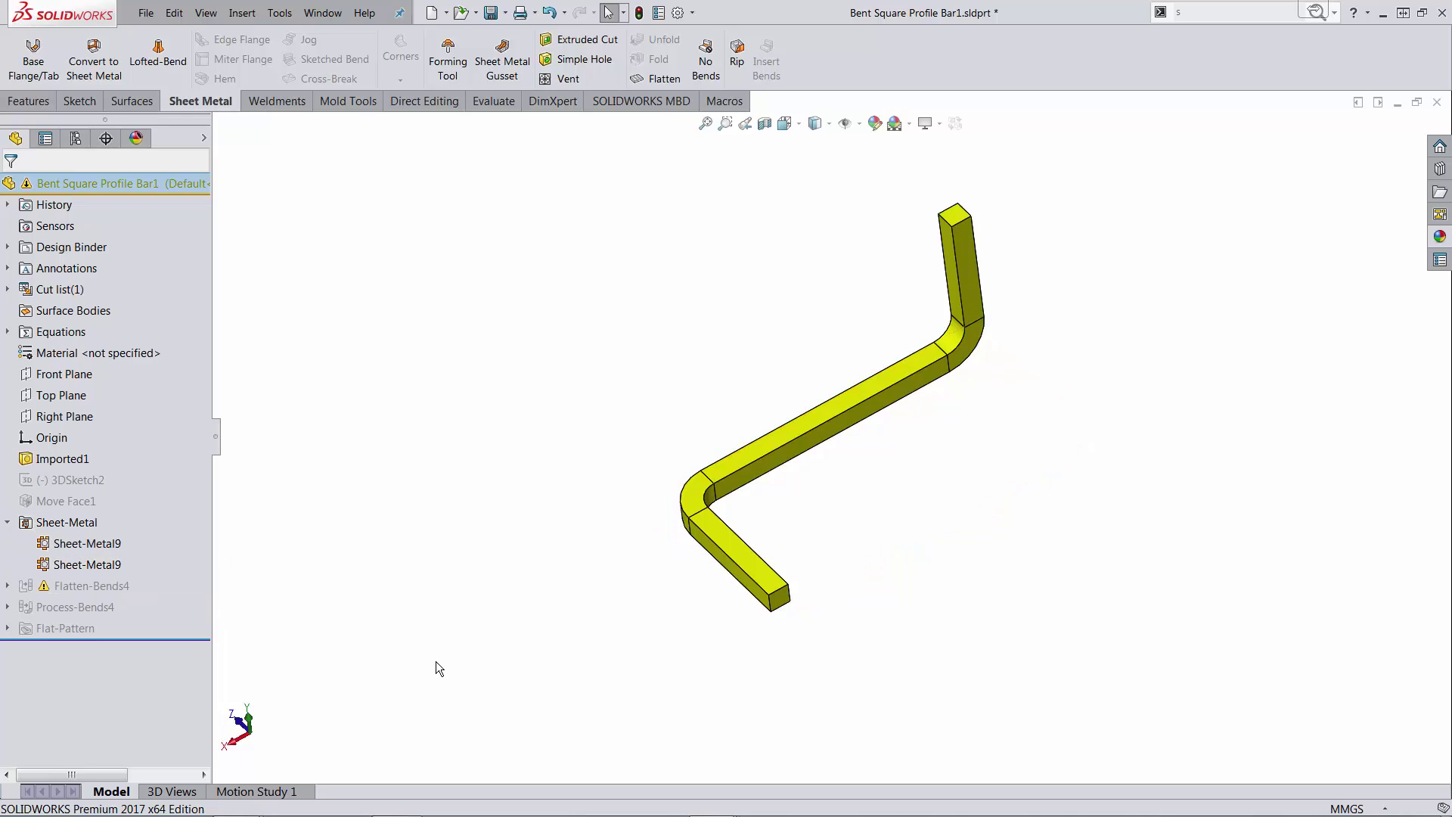
{"action": "left_click", "coordinate": [8, 588]}
{"action": "mouse_move", "coordinate": [102, 649]}
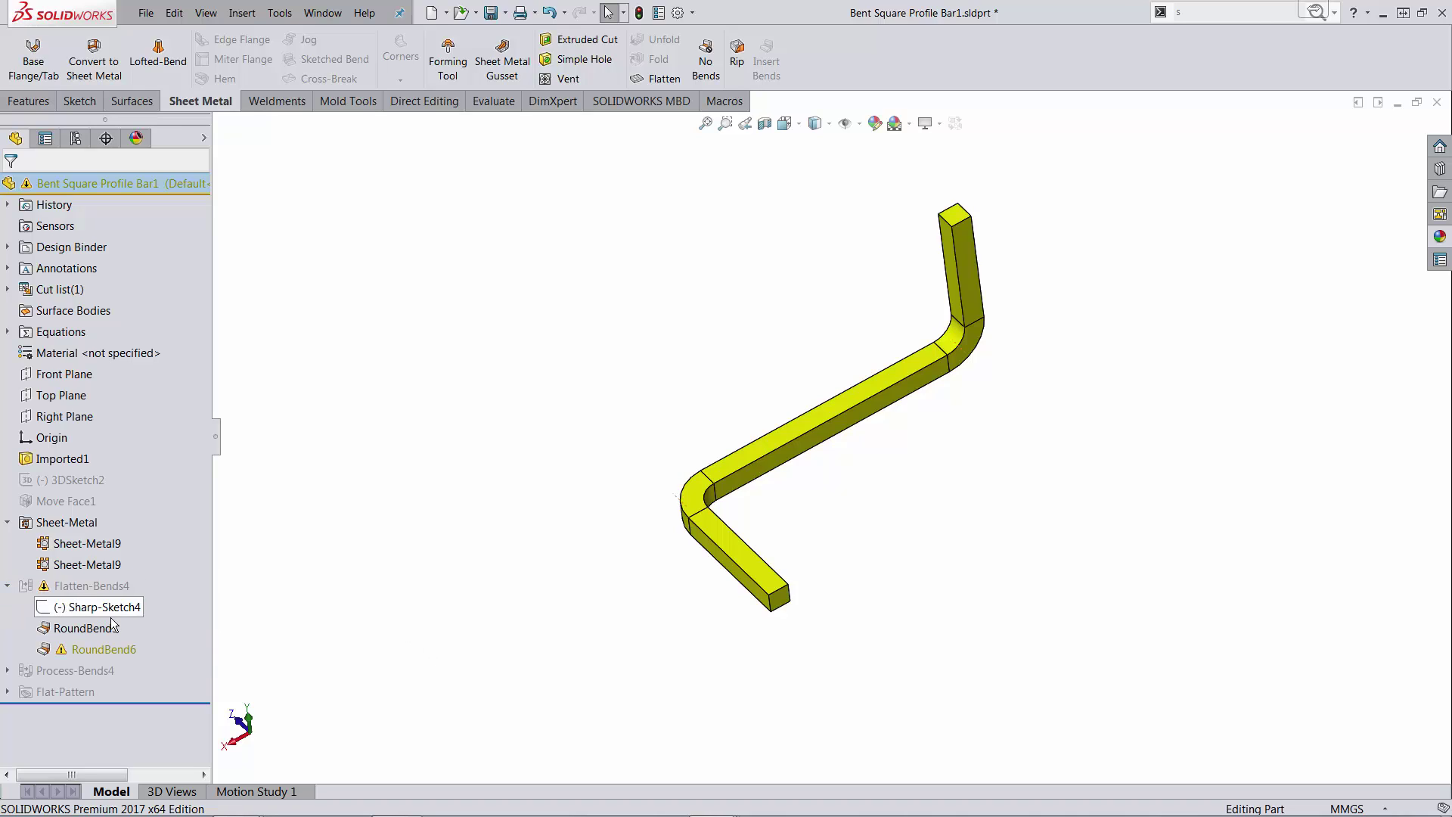
{"action": "right_click", "coordinate": [107, 652]}
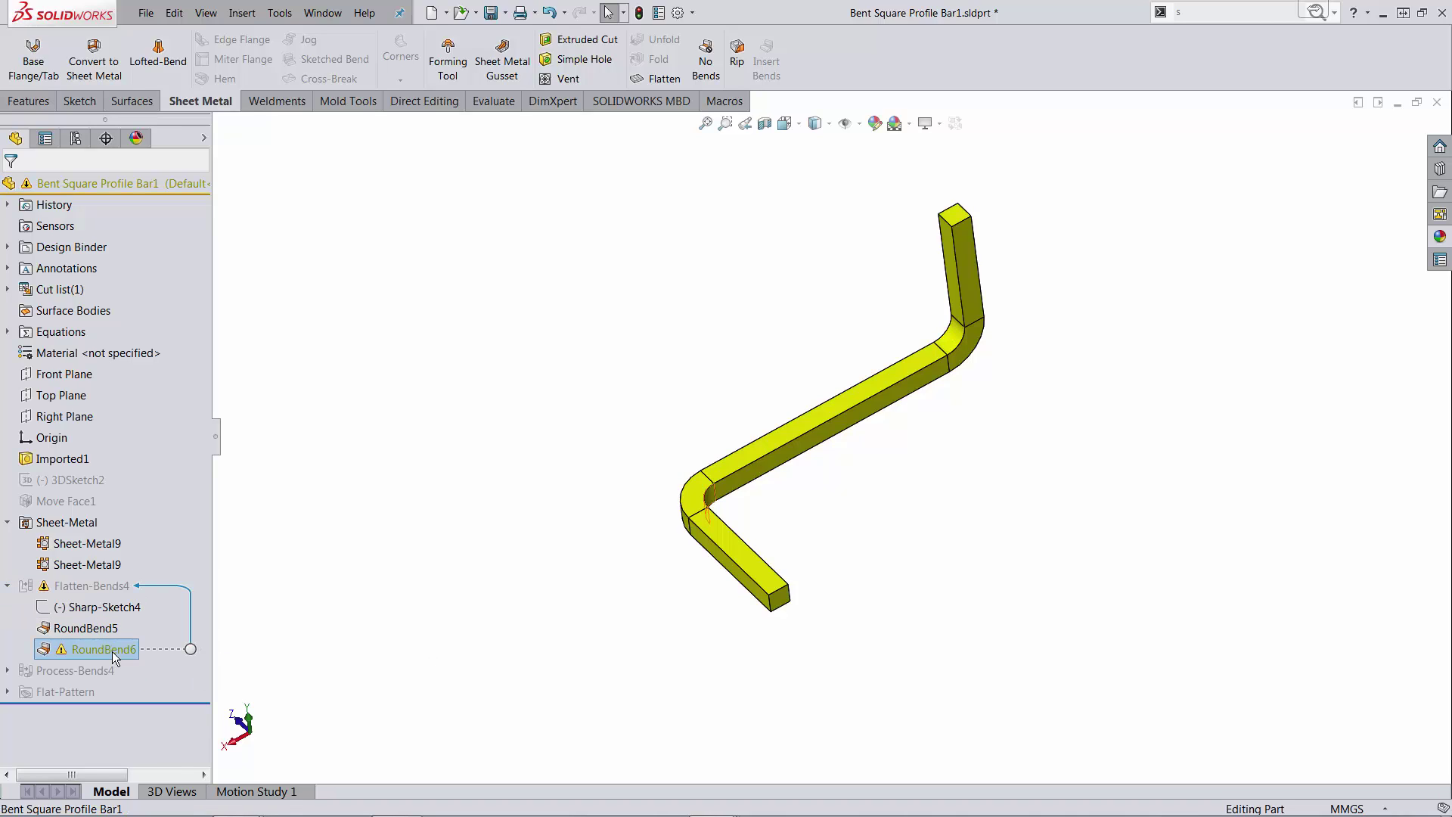
{"action": "left_click", "coordinate": [171, 400]}
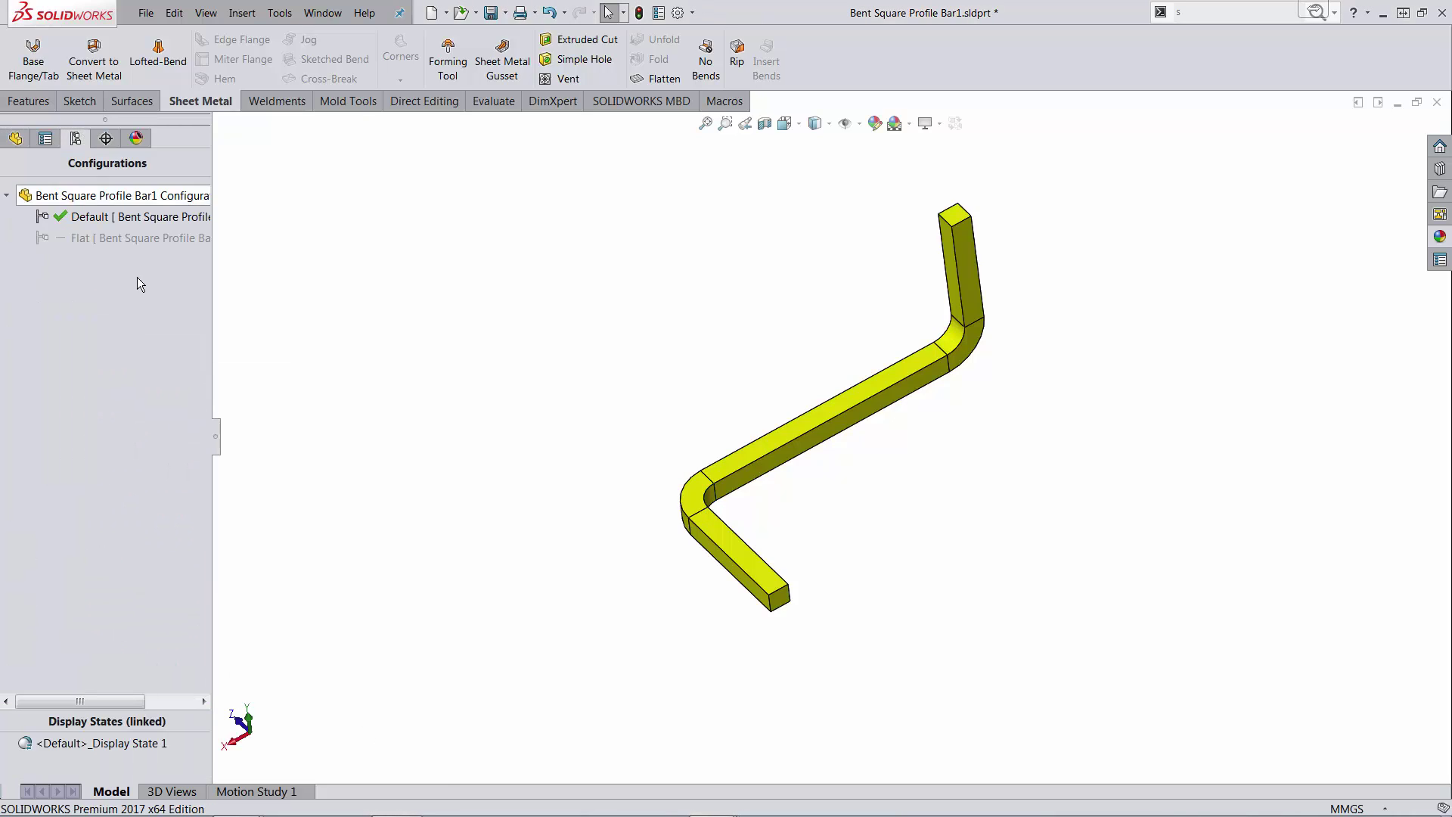
Activate the Flat configuration and unsuppress Flat-Pattern9 so the bar shows flattened
{"action": "double_click", "coordinate": [105, 238]}
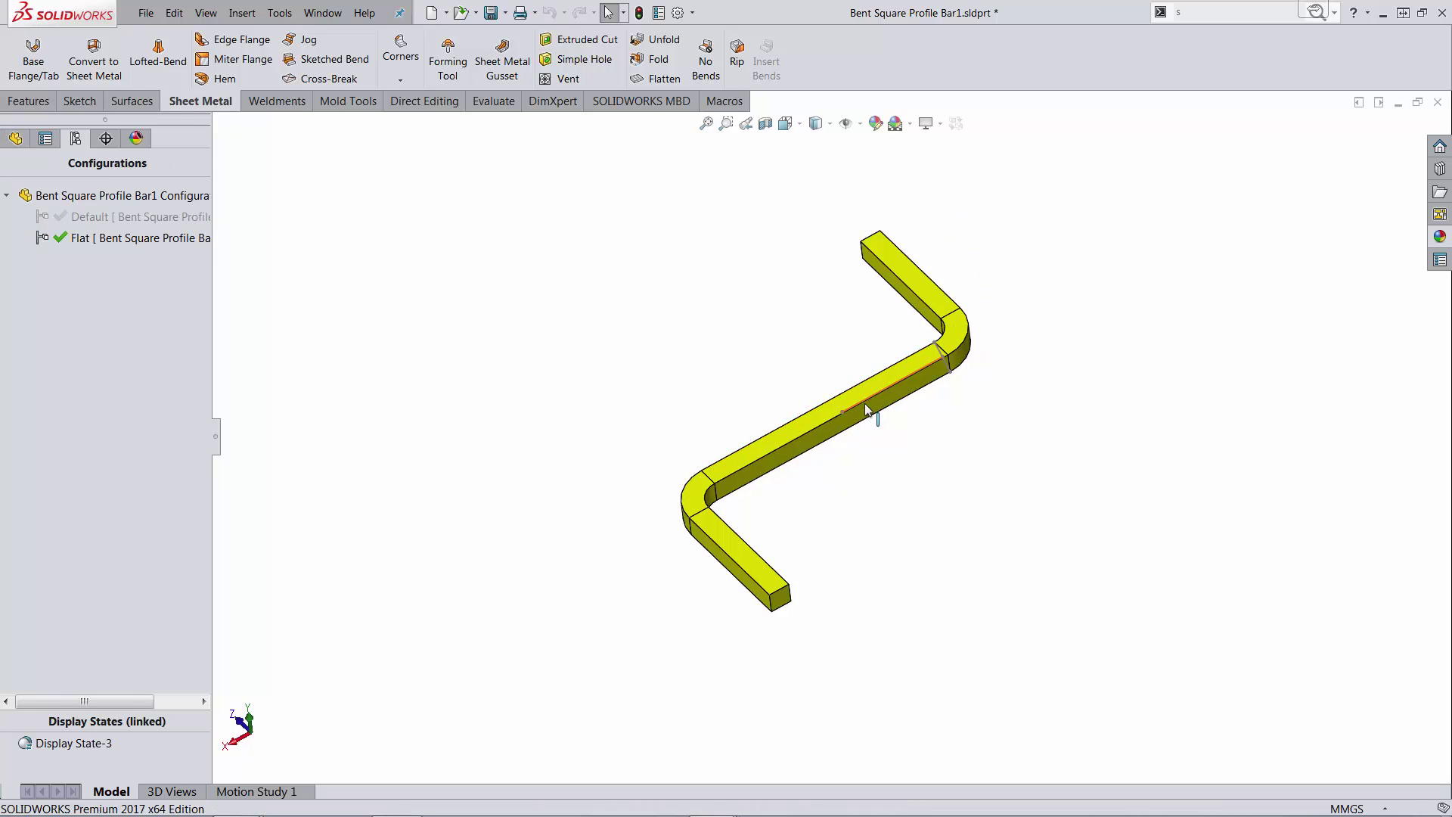
{"action": "left_click", "coordinate": [15, 138]}
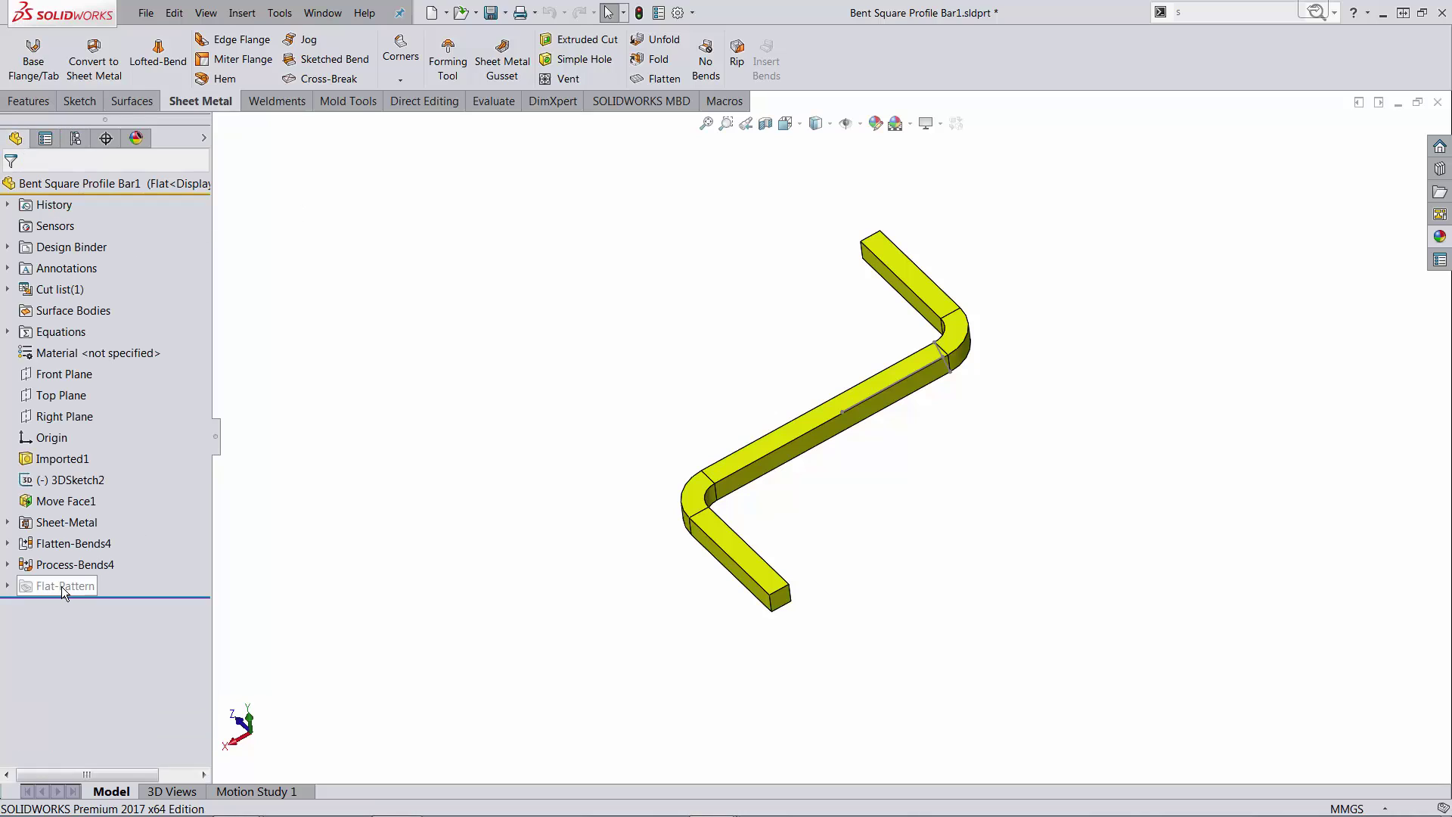
{"action": "right_click", "coordinate": [38, 584]}
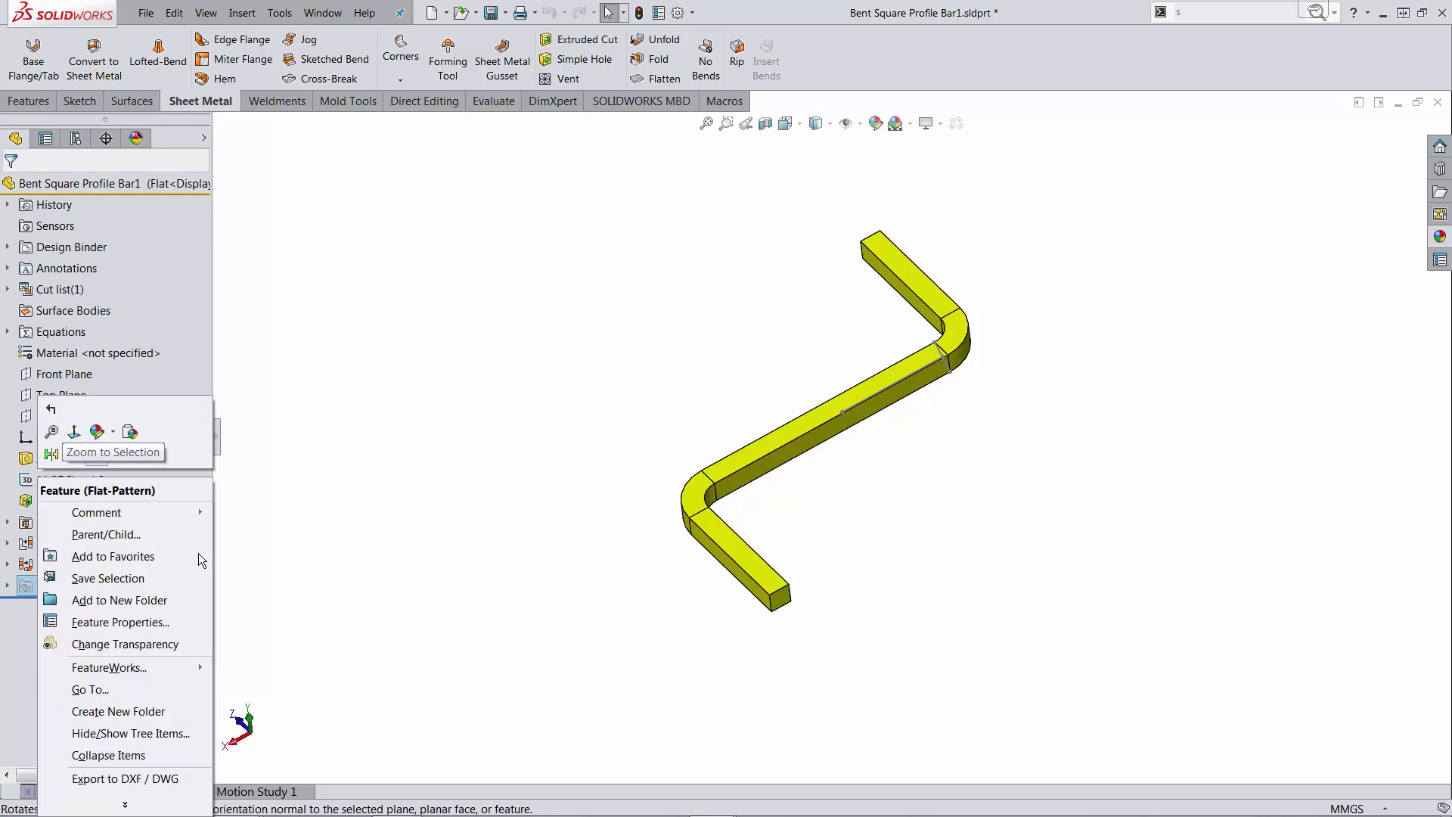
{"action": "left_click", "coordinate": [258, 576]}
{"action": "left_click", "coordinate": [8, 586]}
{"action": "right_click", "coordinate": [99, 611]}
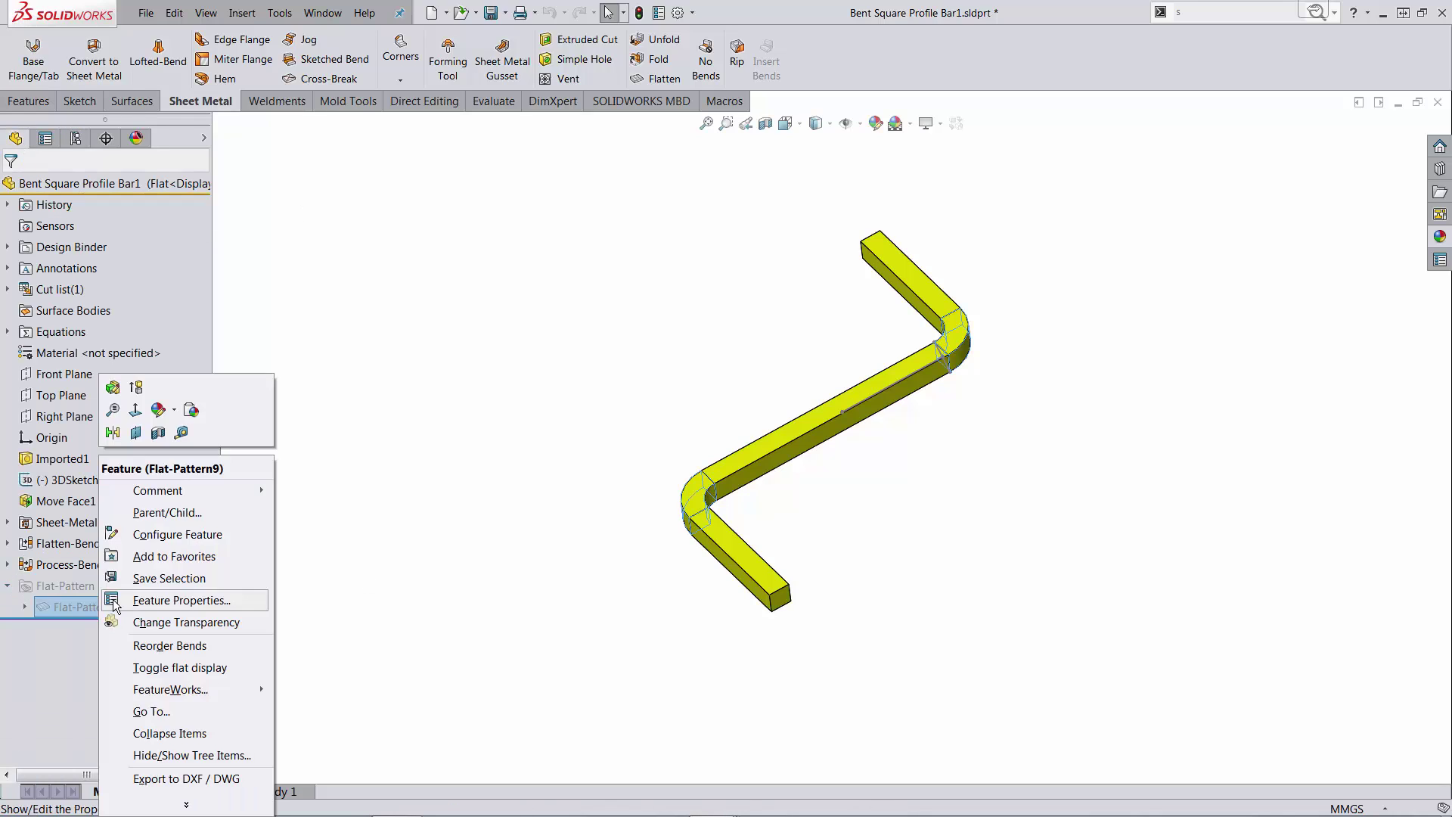
{"action": "left_click", "coordinate": [129, 397]}
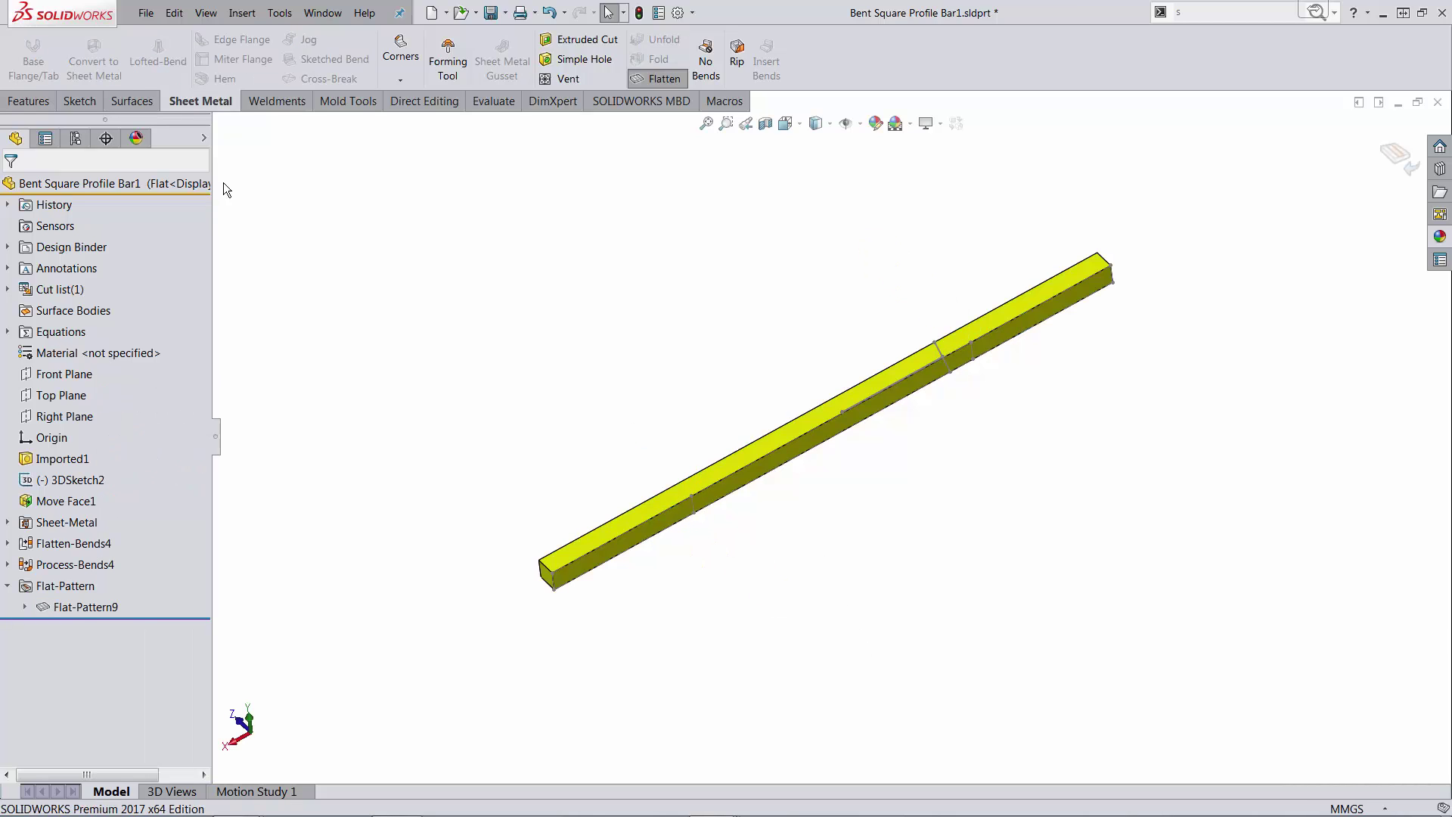
{"action": "left_click", "coordinate": [75, 139]}
Switch back and forth between the Default and Flat configurations, ending on the bent Default
{"action": "double_click", "coordinate": [111, 214]}
{"action": "double_click", "coordinate": [107, 238]}
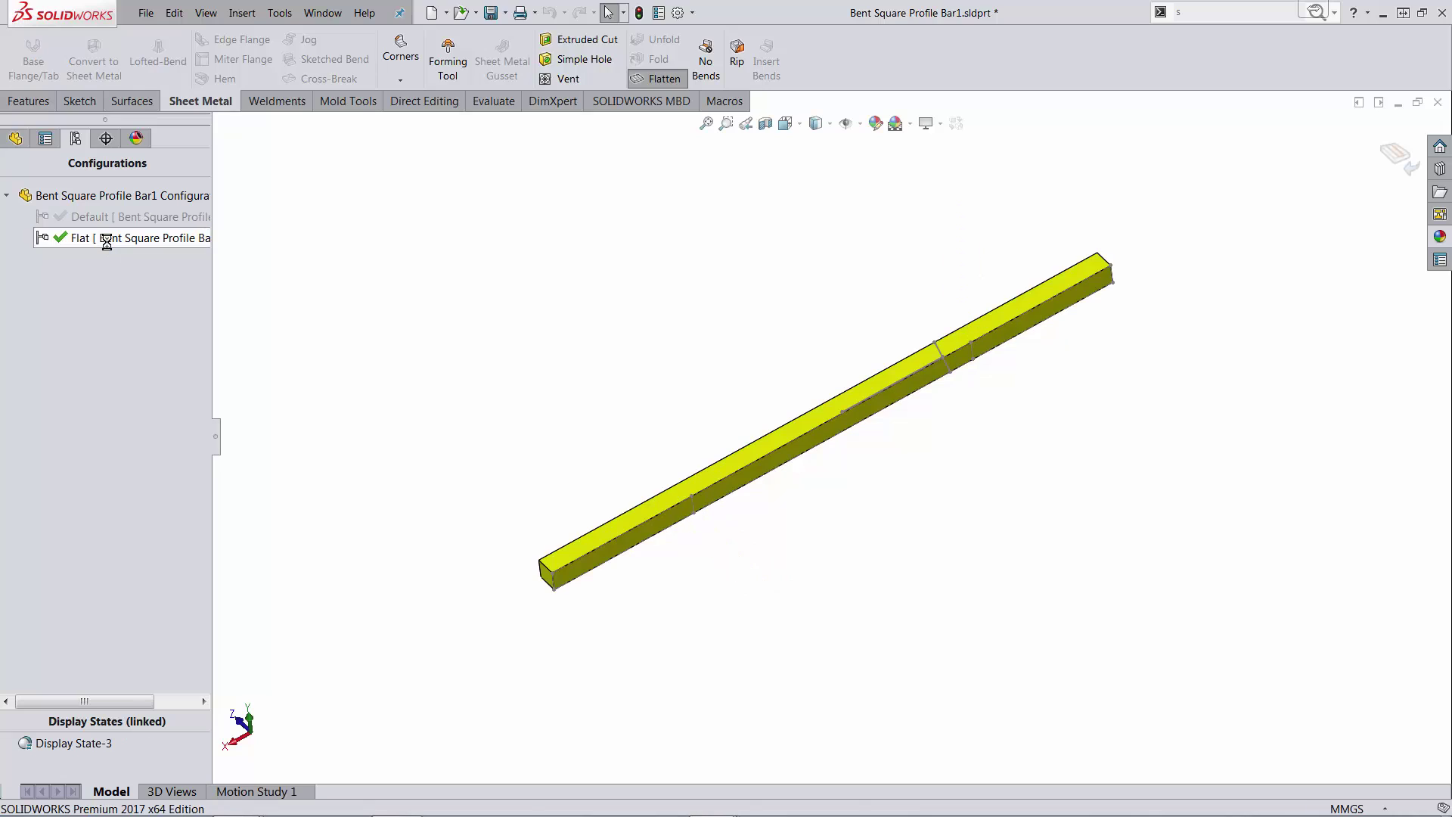
{"action": "double_click", "coordinate": [112, 215]}
{"action": "double_click", "coordinate": [116, 238]}
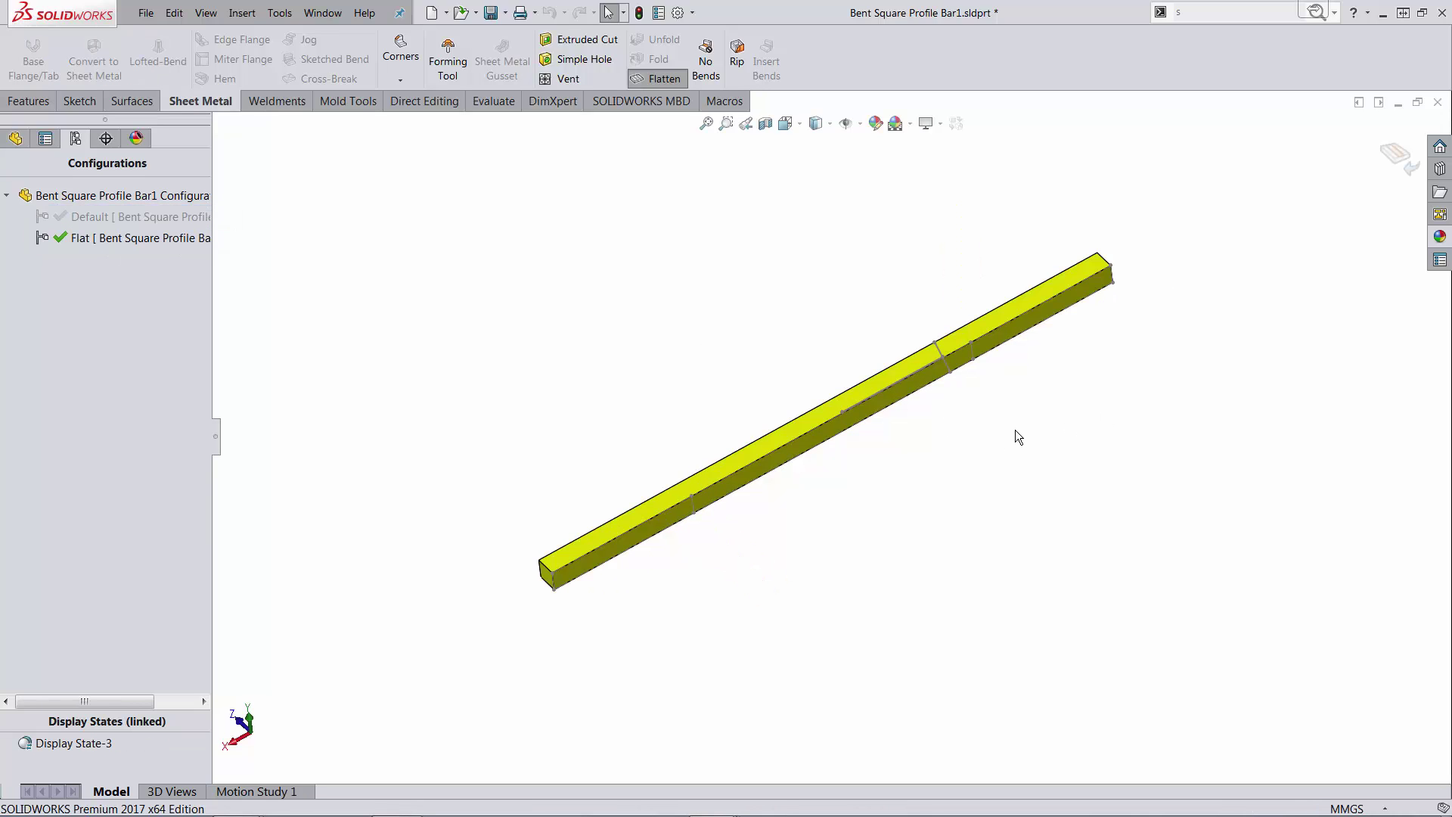
{"action": "double_click", "coordinate": [112, 216]}
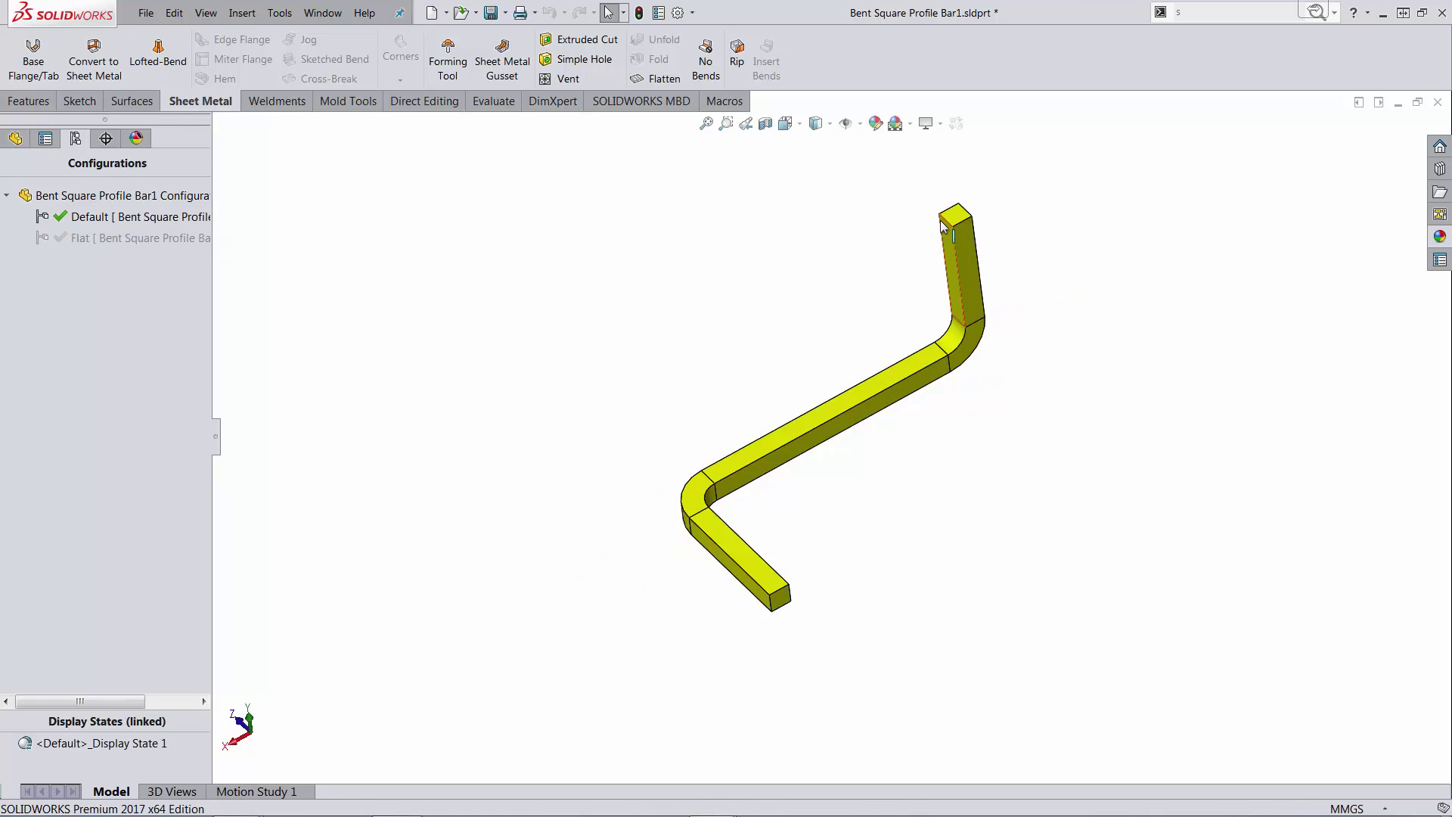